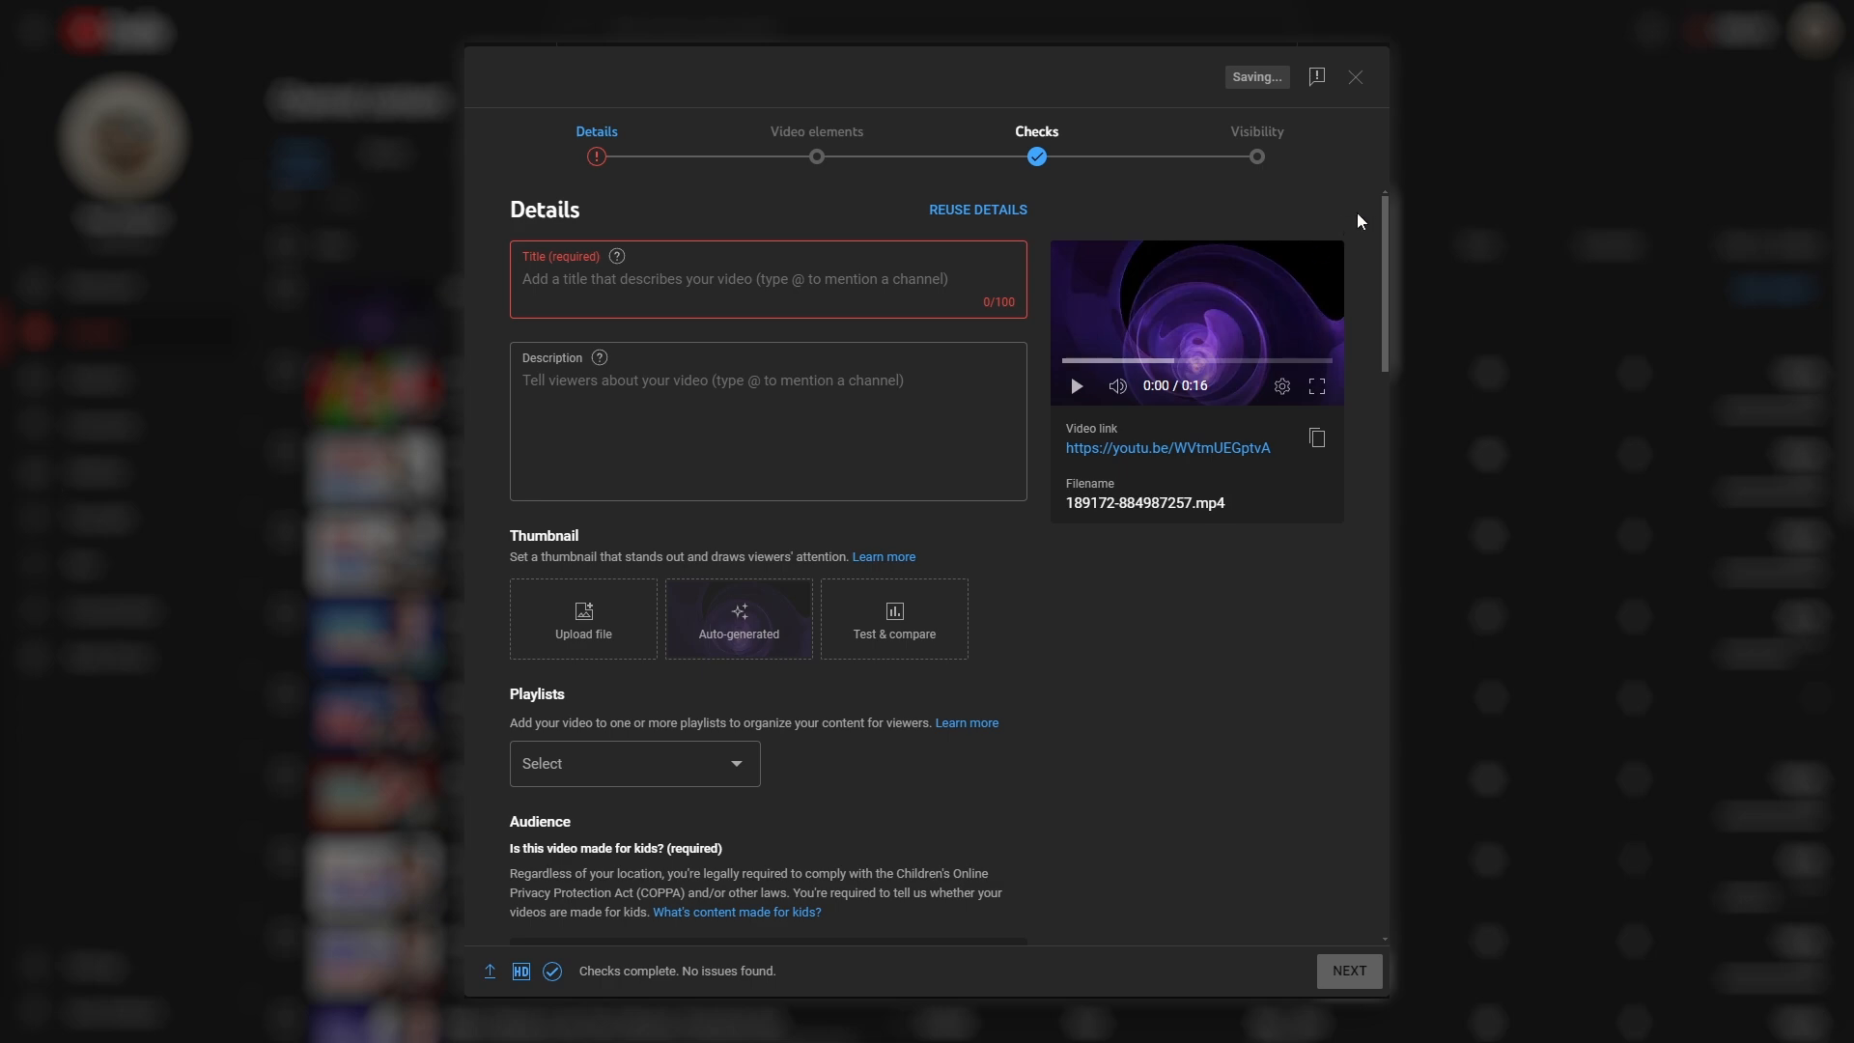
Look through the upload's details form, including the audience, paid promotion and altered content sections
{"action": "left_click_drag", "start_coordinate": [1399, 220], "coordinate": [1410, 450]}
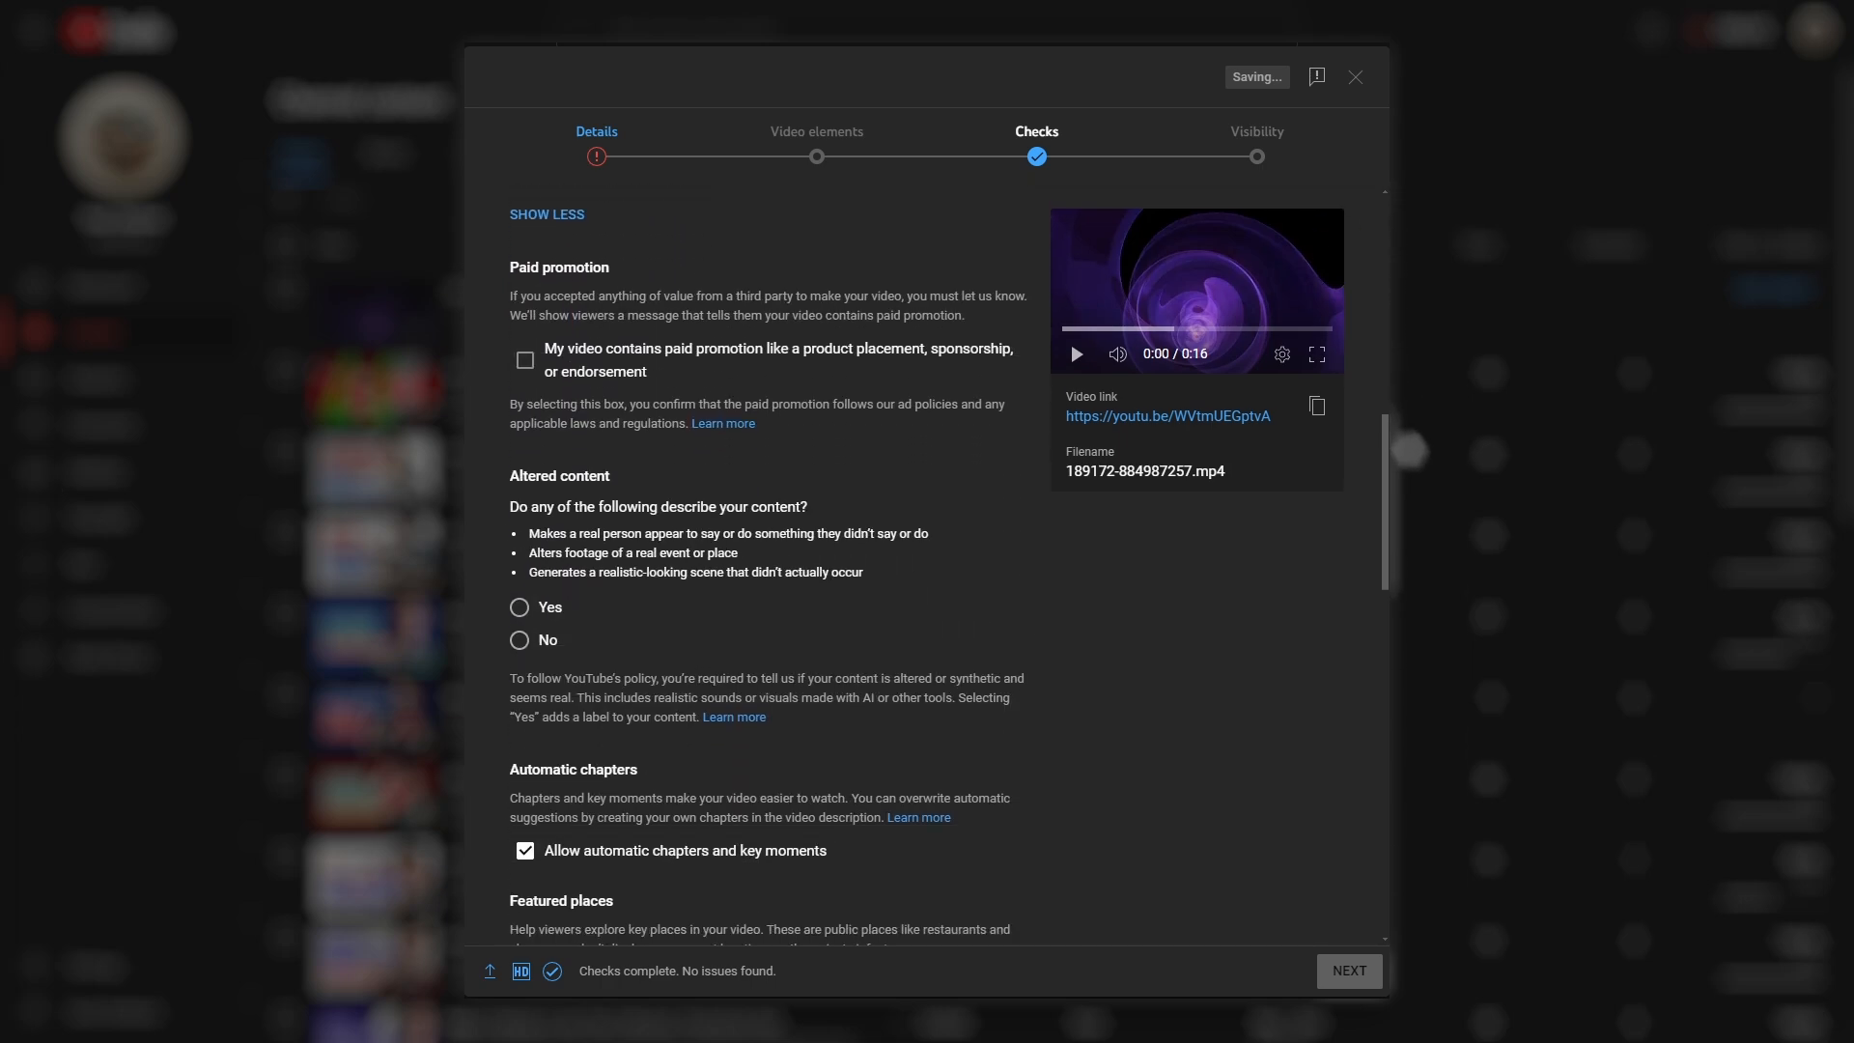
{"action": "scroll", "coordinate": [1081, 632], "scroll_direction": "down", "scroll_amount": 15}
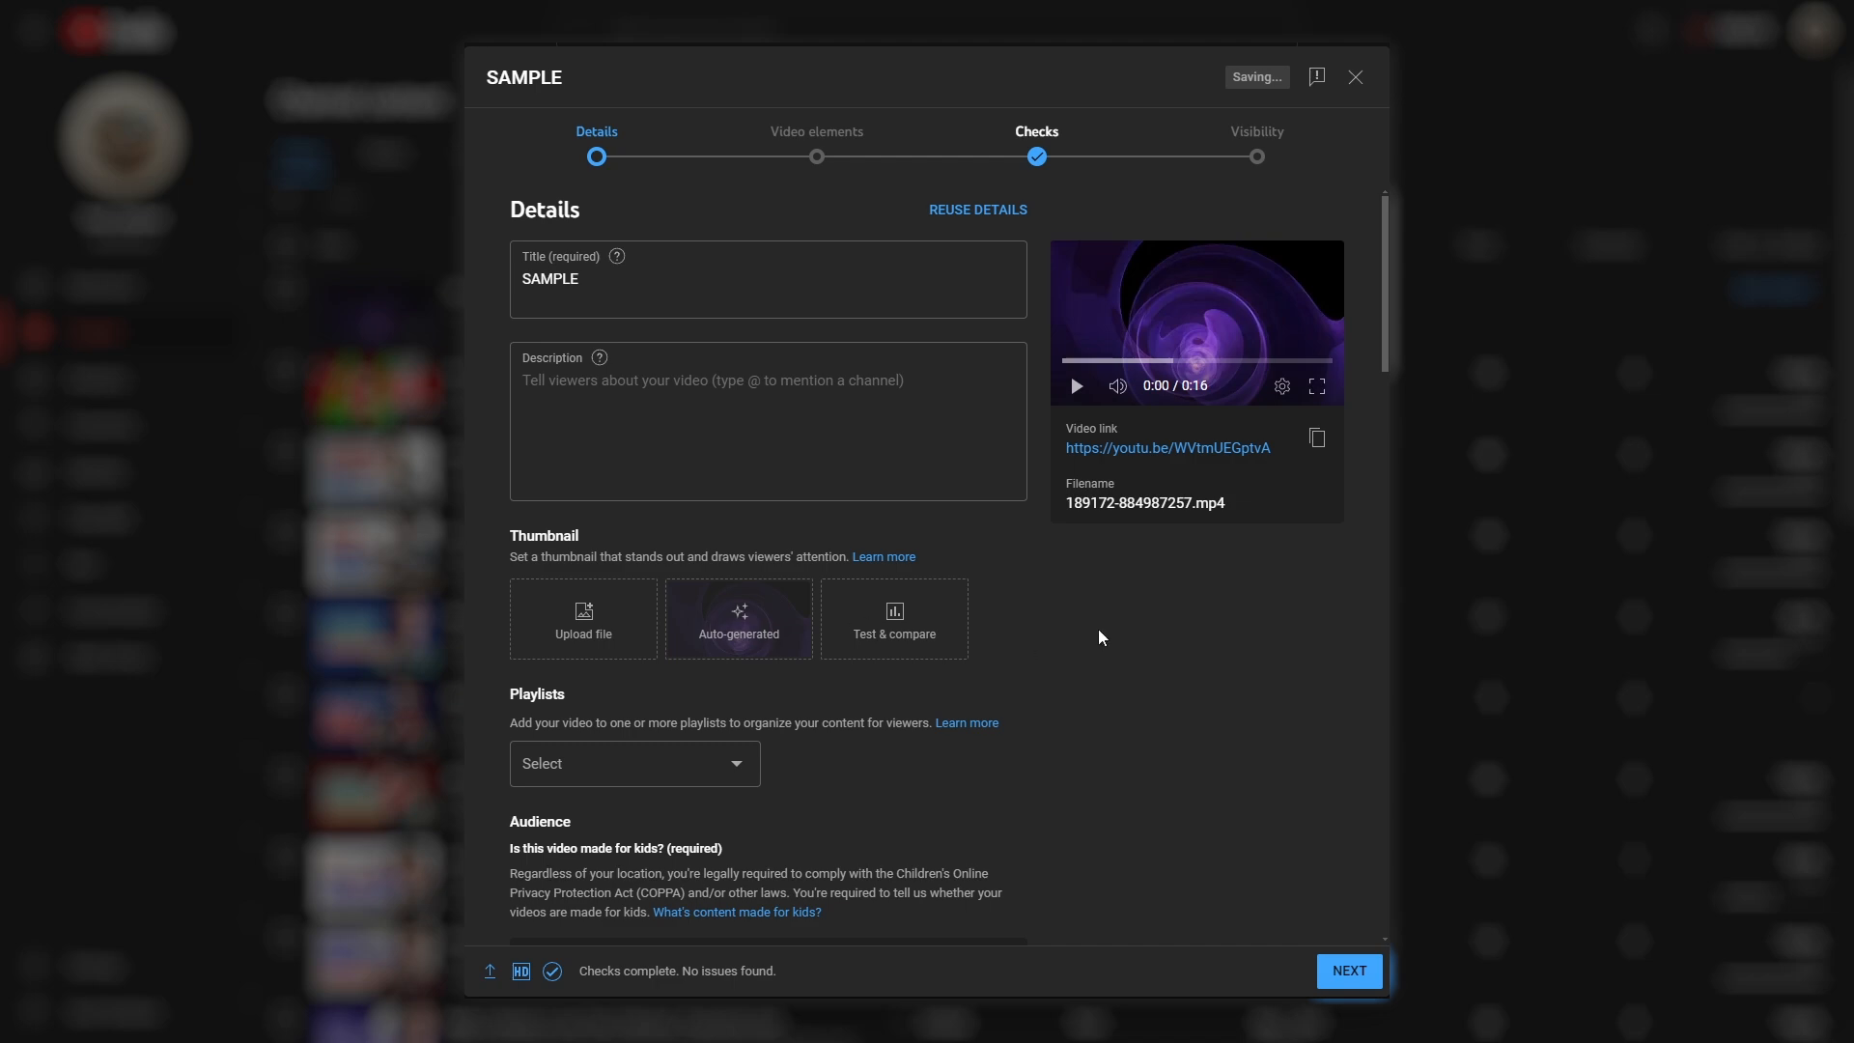
{"action": "left_click", "coordinate": [734, 372]}
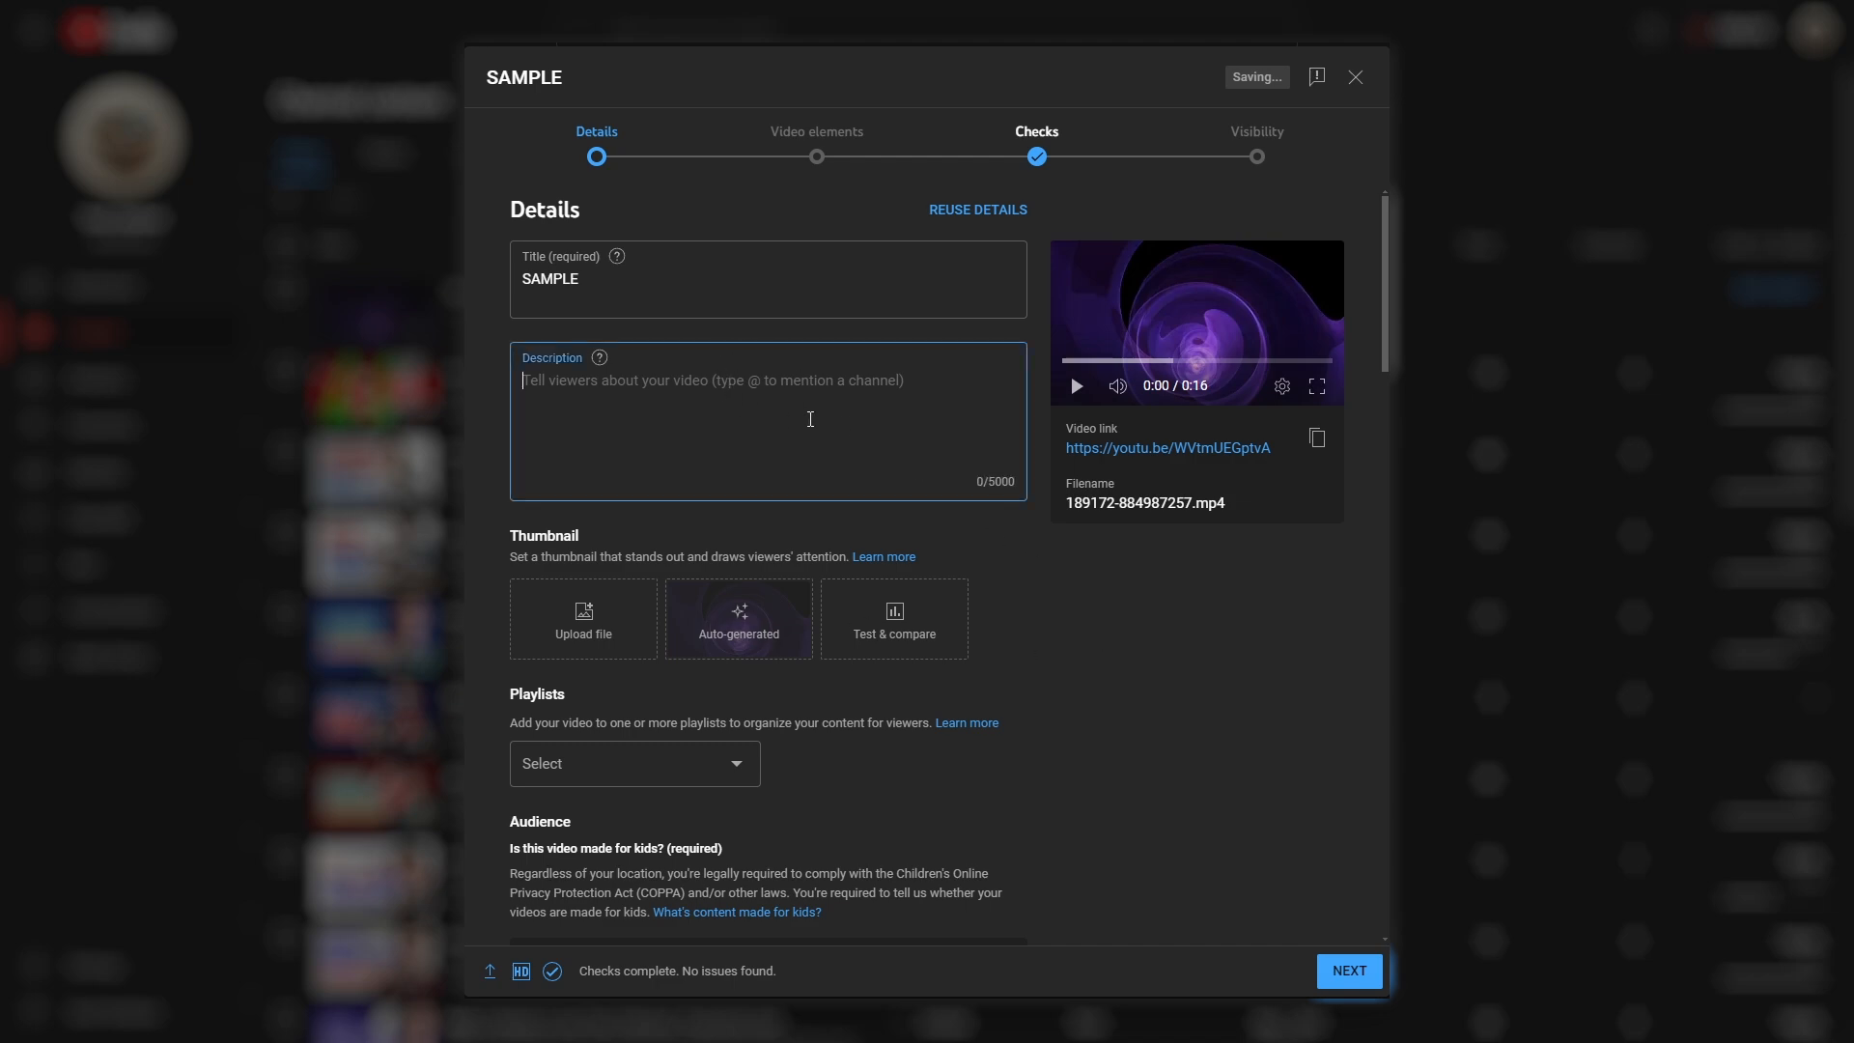
{"action": "scroll", "coordinate": [1208, 616], "scroll_direction": "down", "scroll_amount": 8}
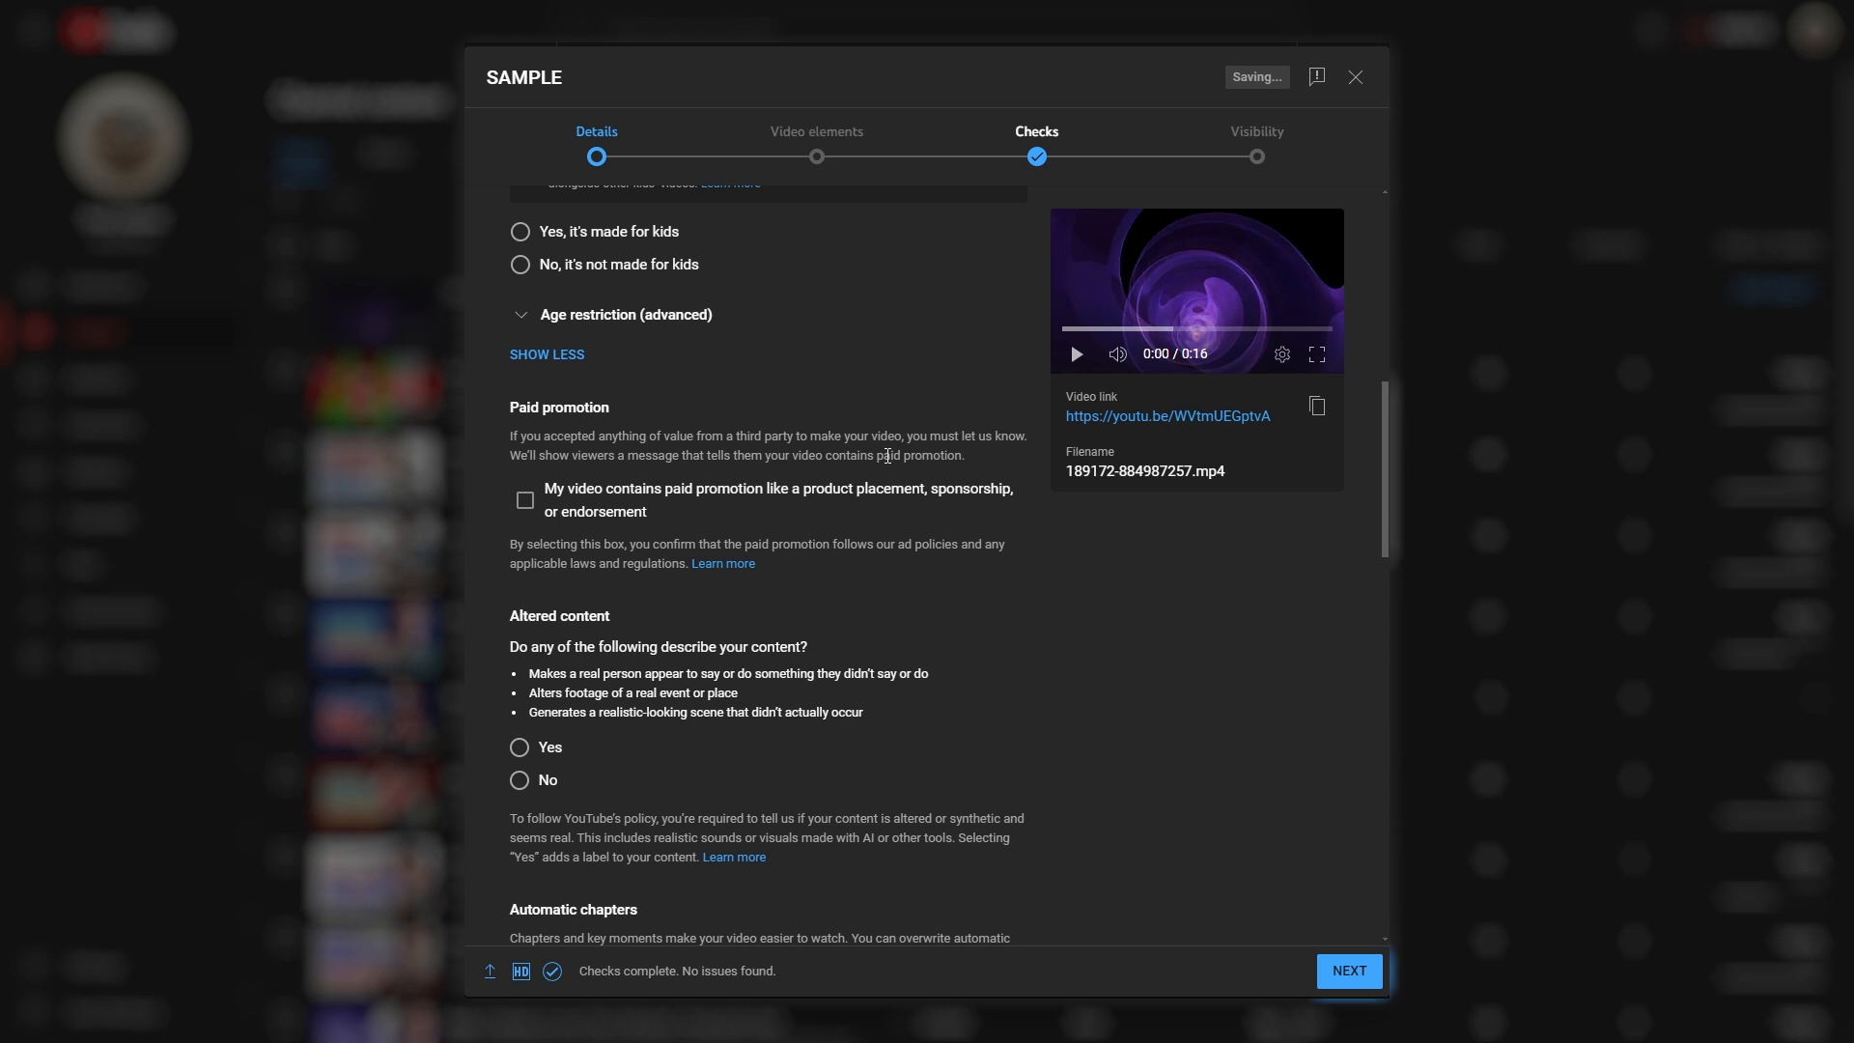
{"action": "scroll", "coordinate": [1052, 686], "scroll_direction": "up", "scroll_amount": 8}
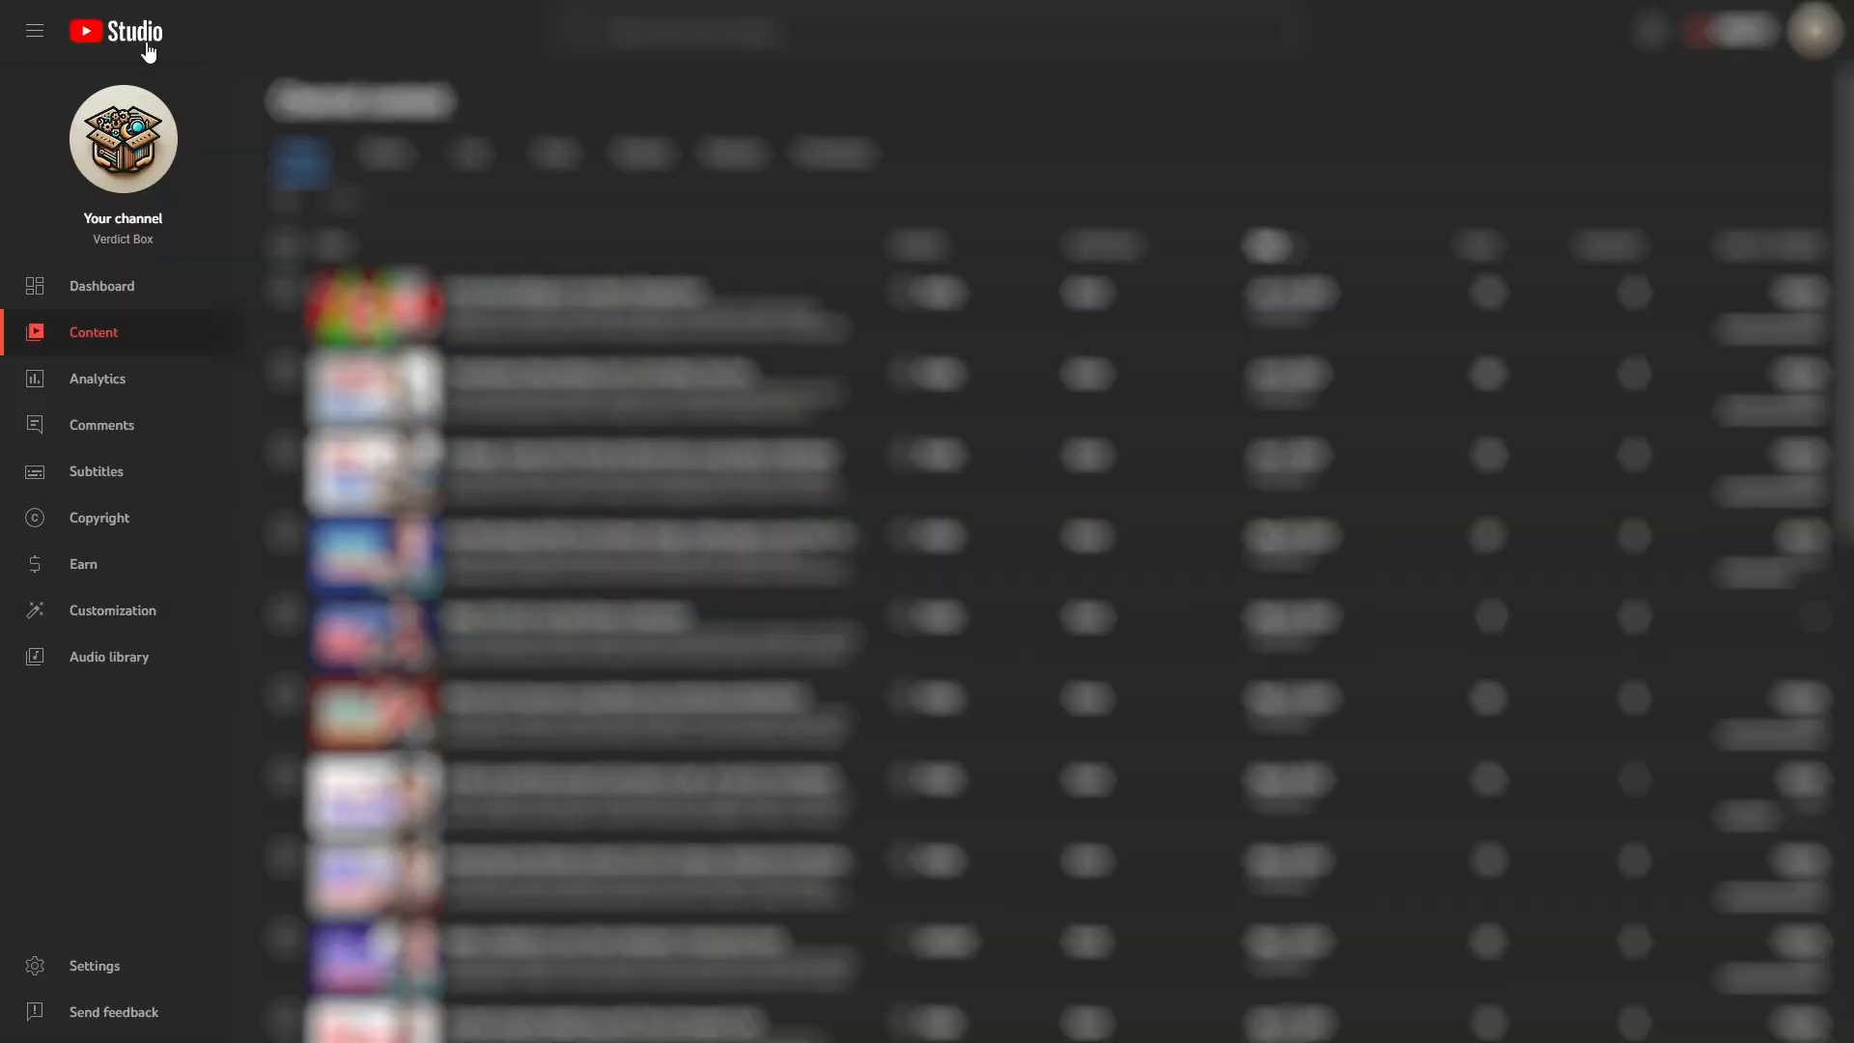
Open the channel's upload defaults and look over the basic info fields
{"action": "left_click", "coordinate": [122, 968]}
{"action": "left_click", "coordinate": [619, 426]}
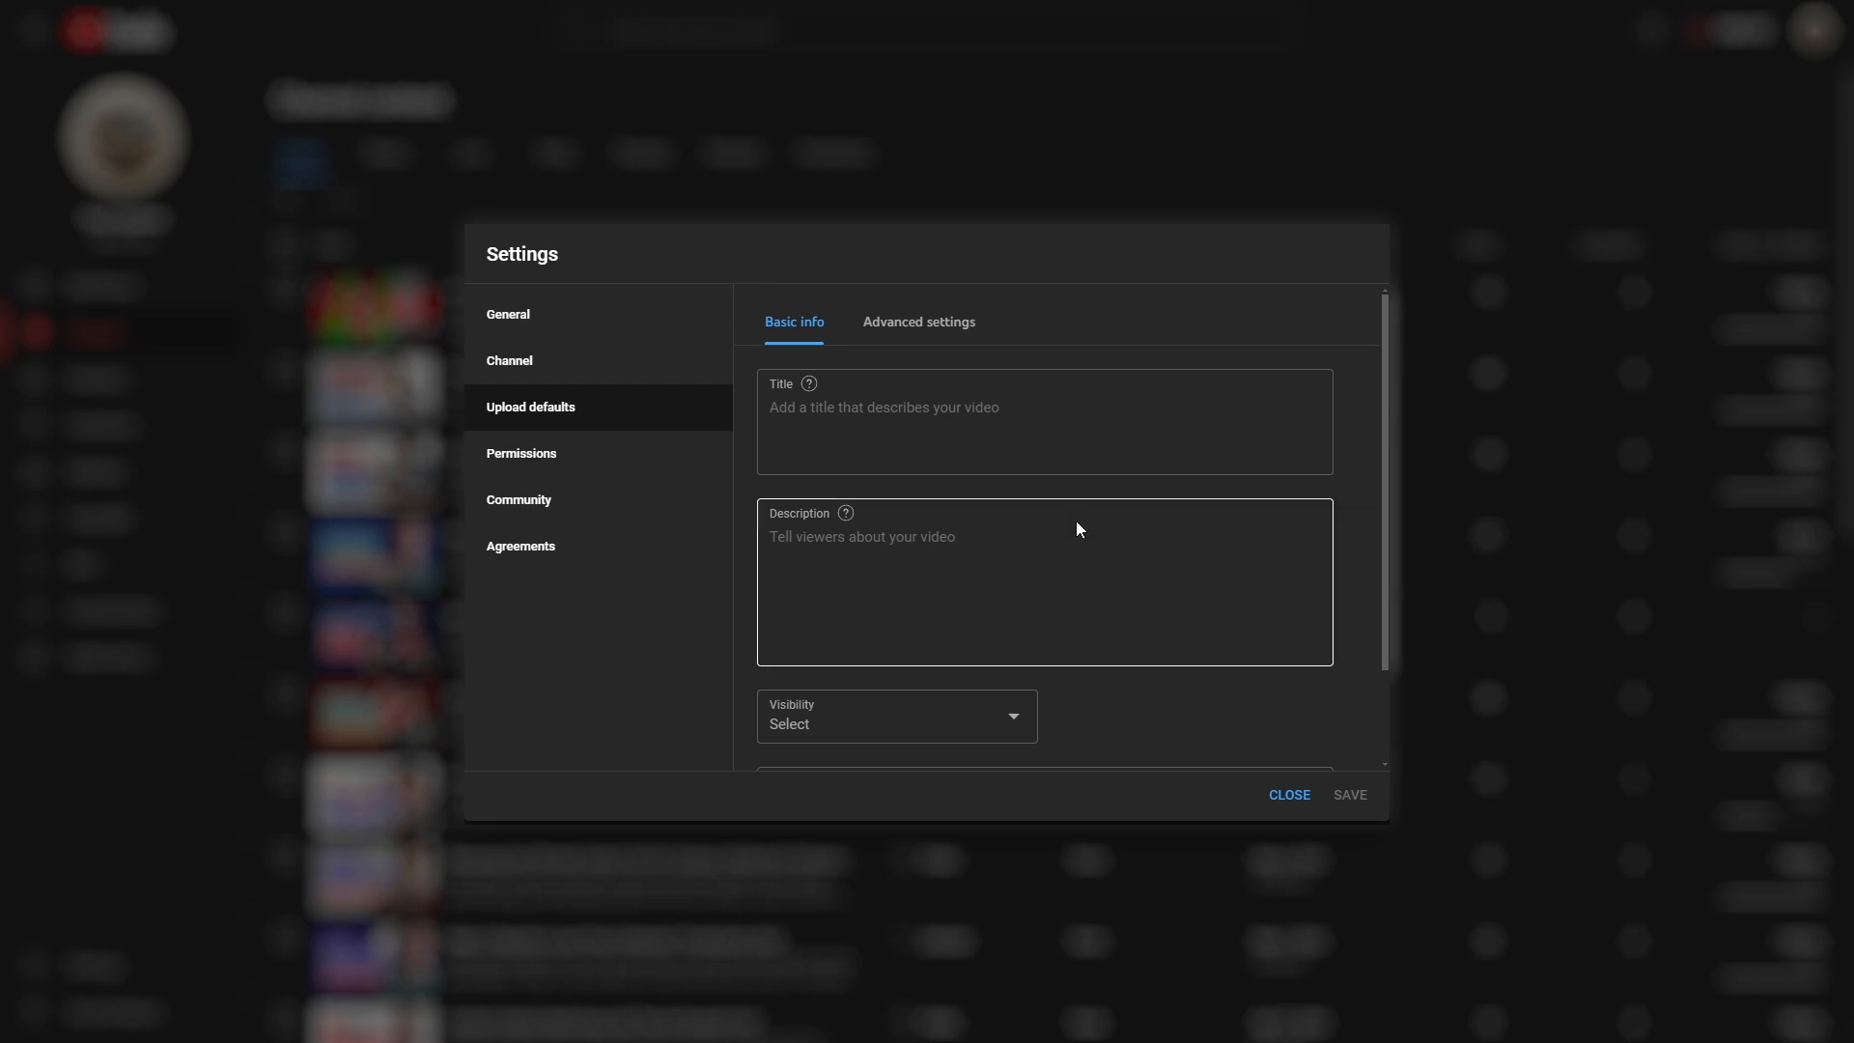
{"action": "scroll", "coordinate": [1341, 413], "scroll_direction": "down", "scroll_amount": 1}
{"action": "scroll", "coordinate": [1341, 421], "scroll_direction": "down", "scroll_amount": 1}
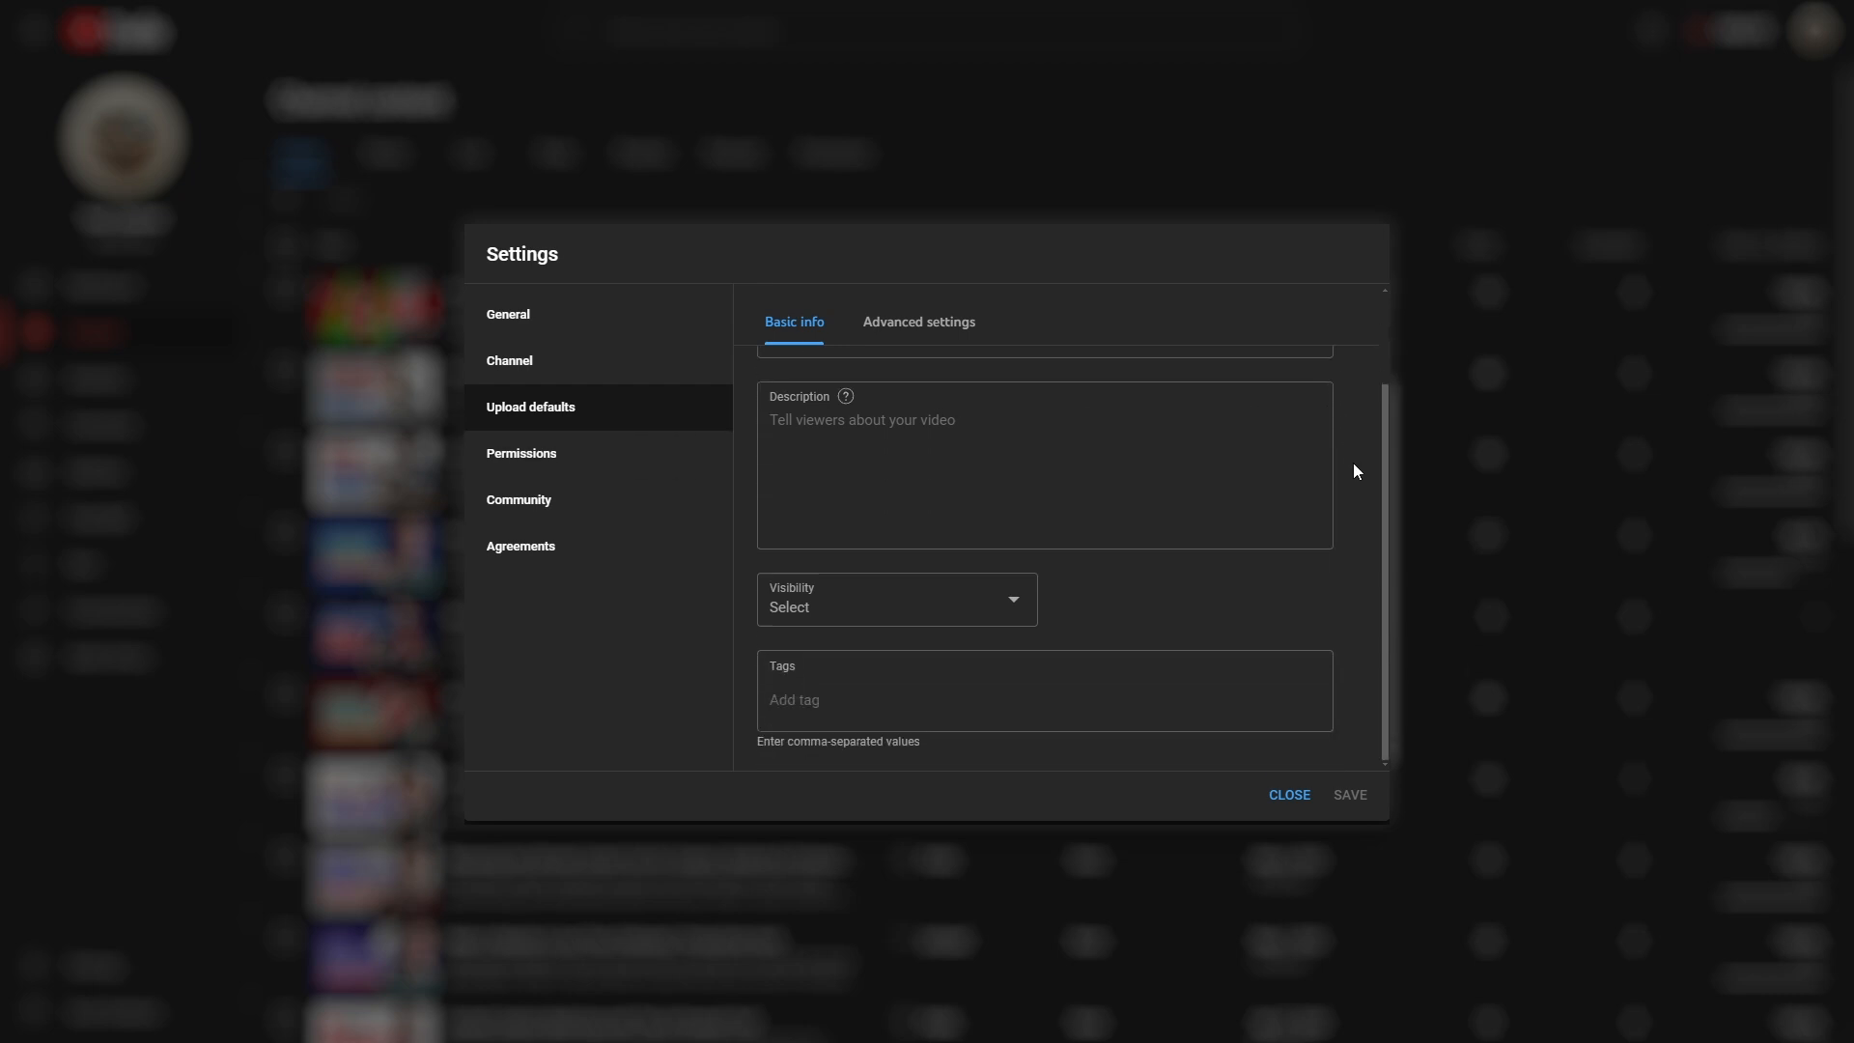
{"action": "scroll", "coordinate": [1342, 478], "scroll_direction": "up", "scroll_amount": 2}
Fill the default video description with the lines instagram, facebook and twitter, ending with blank lines
{"action": "left_click", "coordinate": [1138, 568]}
{"action": "type", "text": "instagrams"}
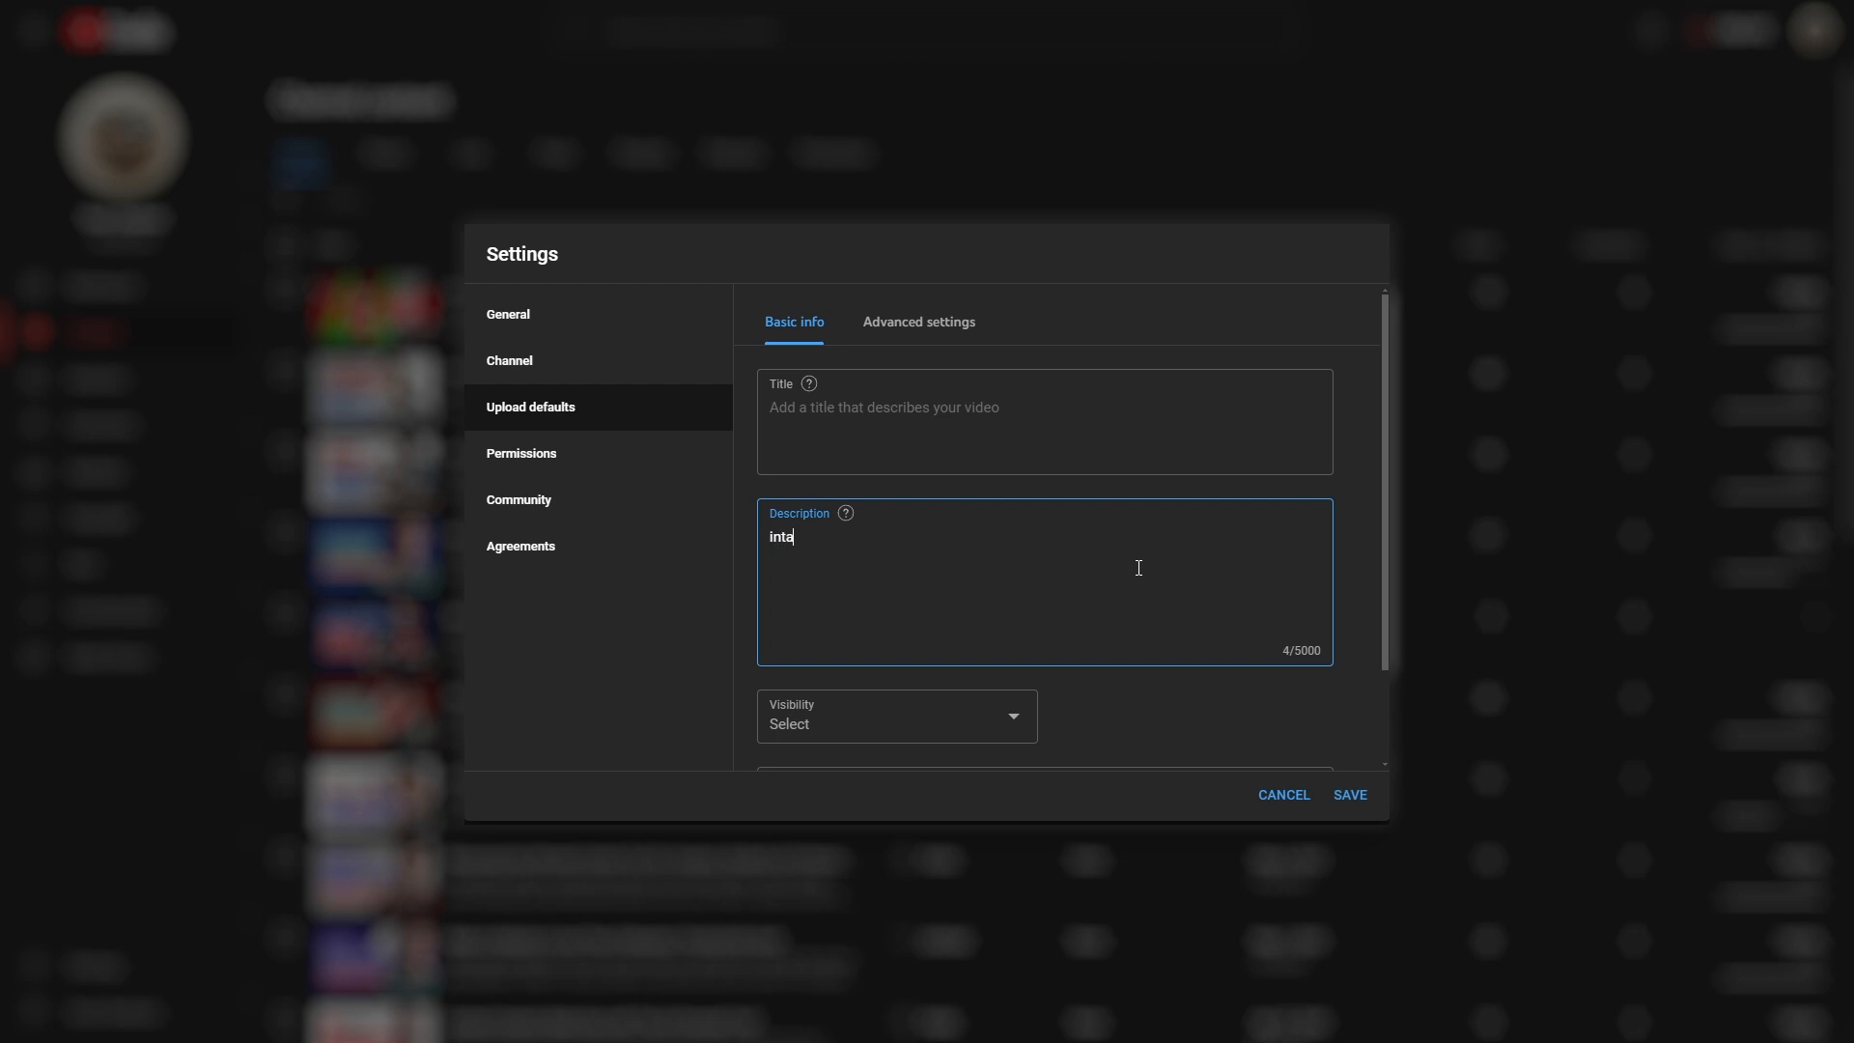
{"action": "key", "text": "BackSpace"}
{"action": "key", "text": "Return"}
{"action": "type", "text": "facebook"}
{"action": "key", "text": "Return"}
{"action": "type", "text": "twitter"}
{"action": "key", "text": "Return"}
{"action": "key", "text": "Return"}
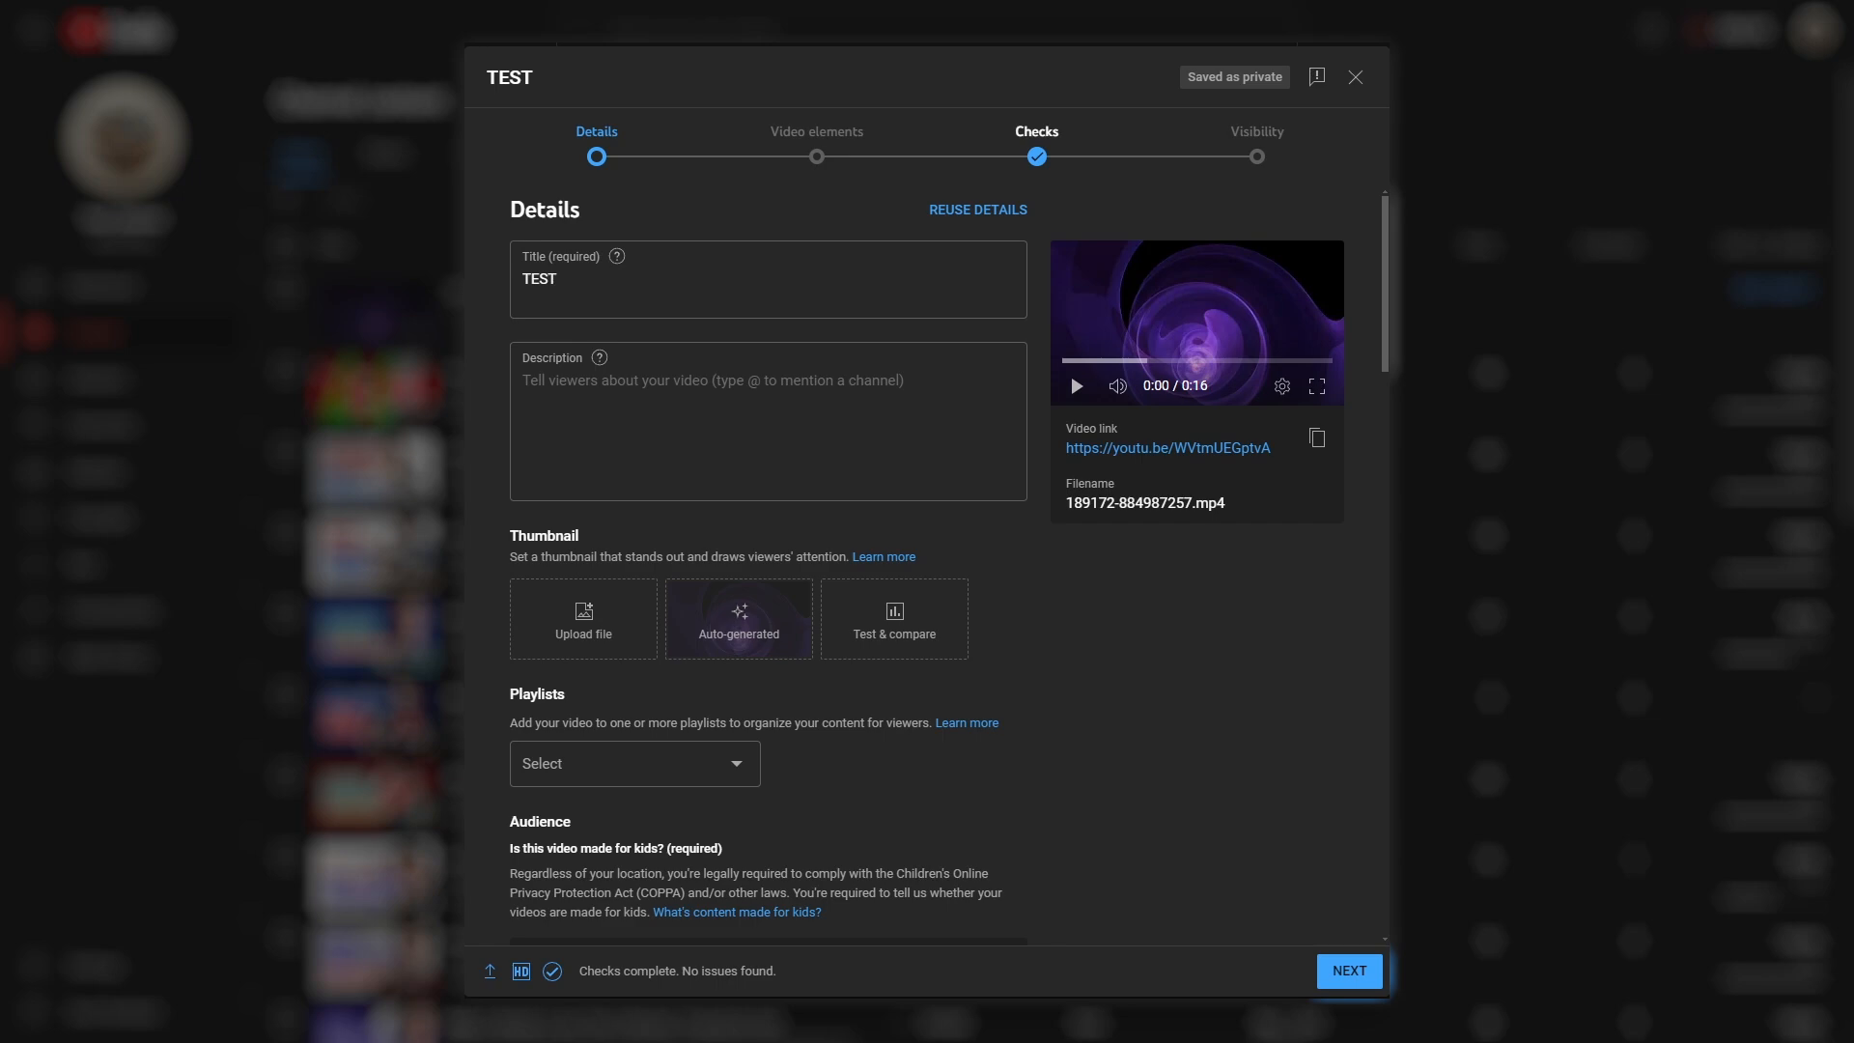
Examine the category choices and the surrounding settings near the end of the TEST video's details form
{"action": "scroll", "coordinate": [1092, 681], "scroll_direction": "down", "scroll_amount": 15}
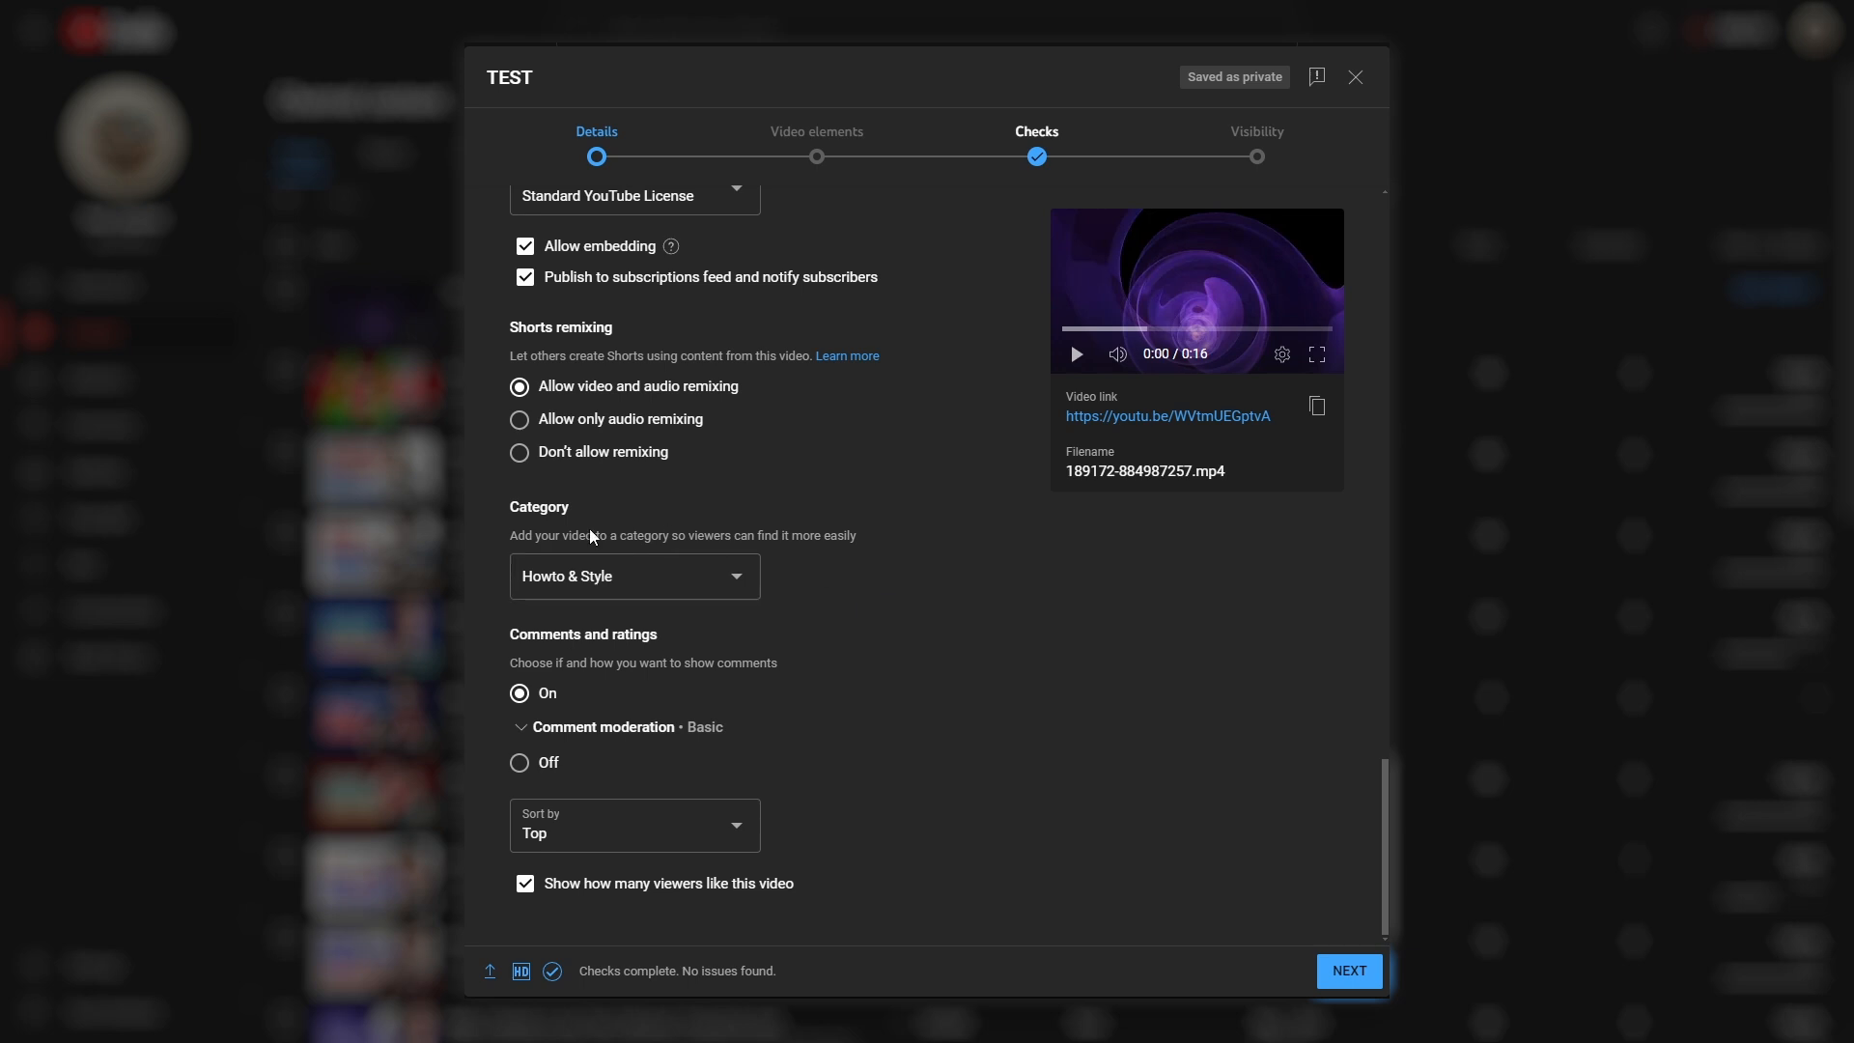
{"action": "left_click", "coordinate": [642, 580]}
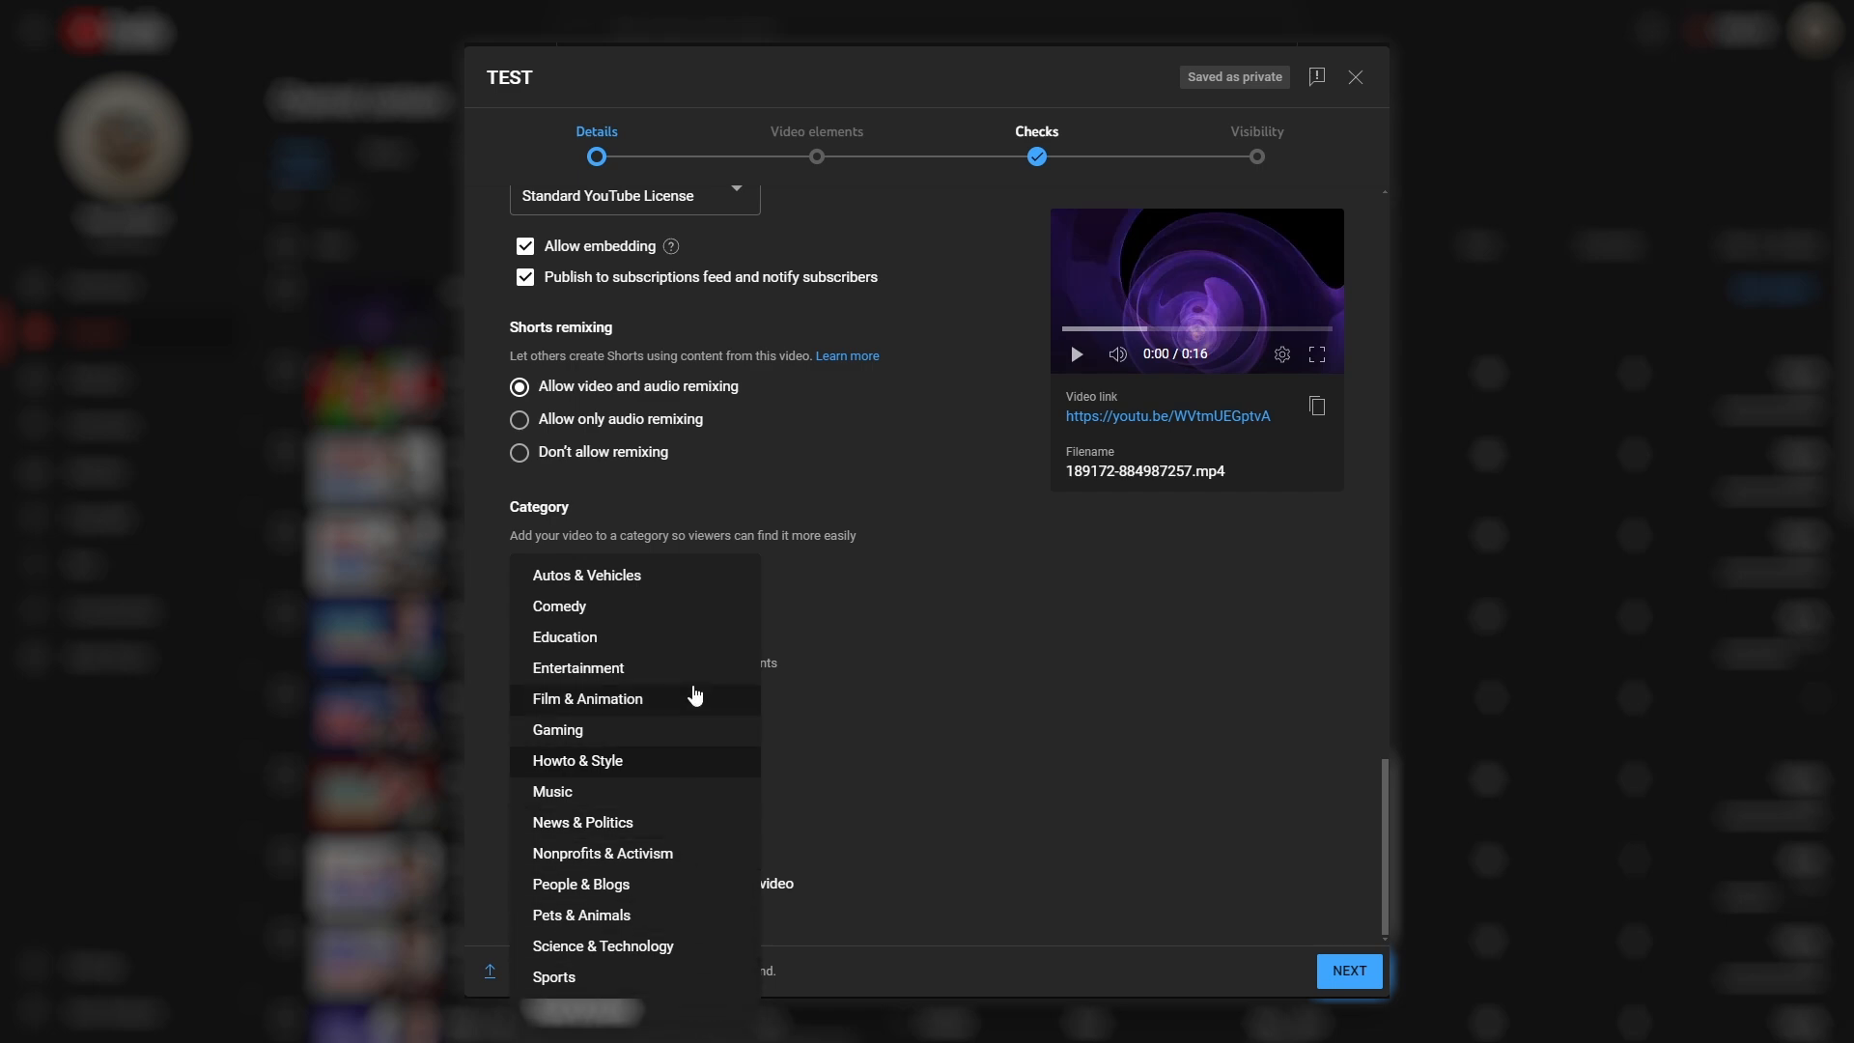
{"action": "left_click", "coordinate": [868, 684]}
{"action": "scroll", "coordinate": [1376, 788], "scroll_direction": "up", "scroll_amount": 2}
{"action": "left_click_drag", "start_coordinate": [1379, 796], "coordinate": [1410, 932]}
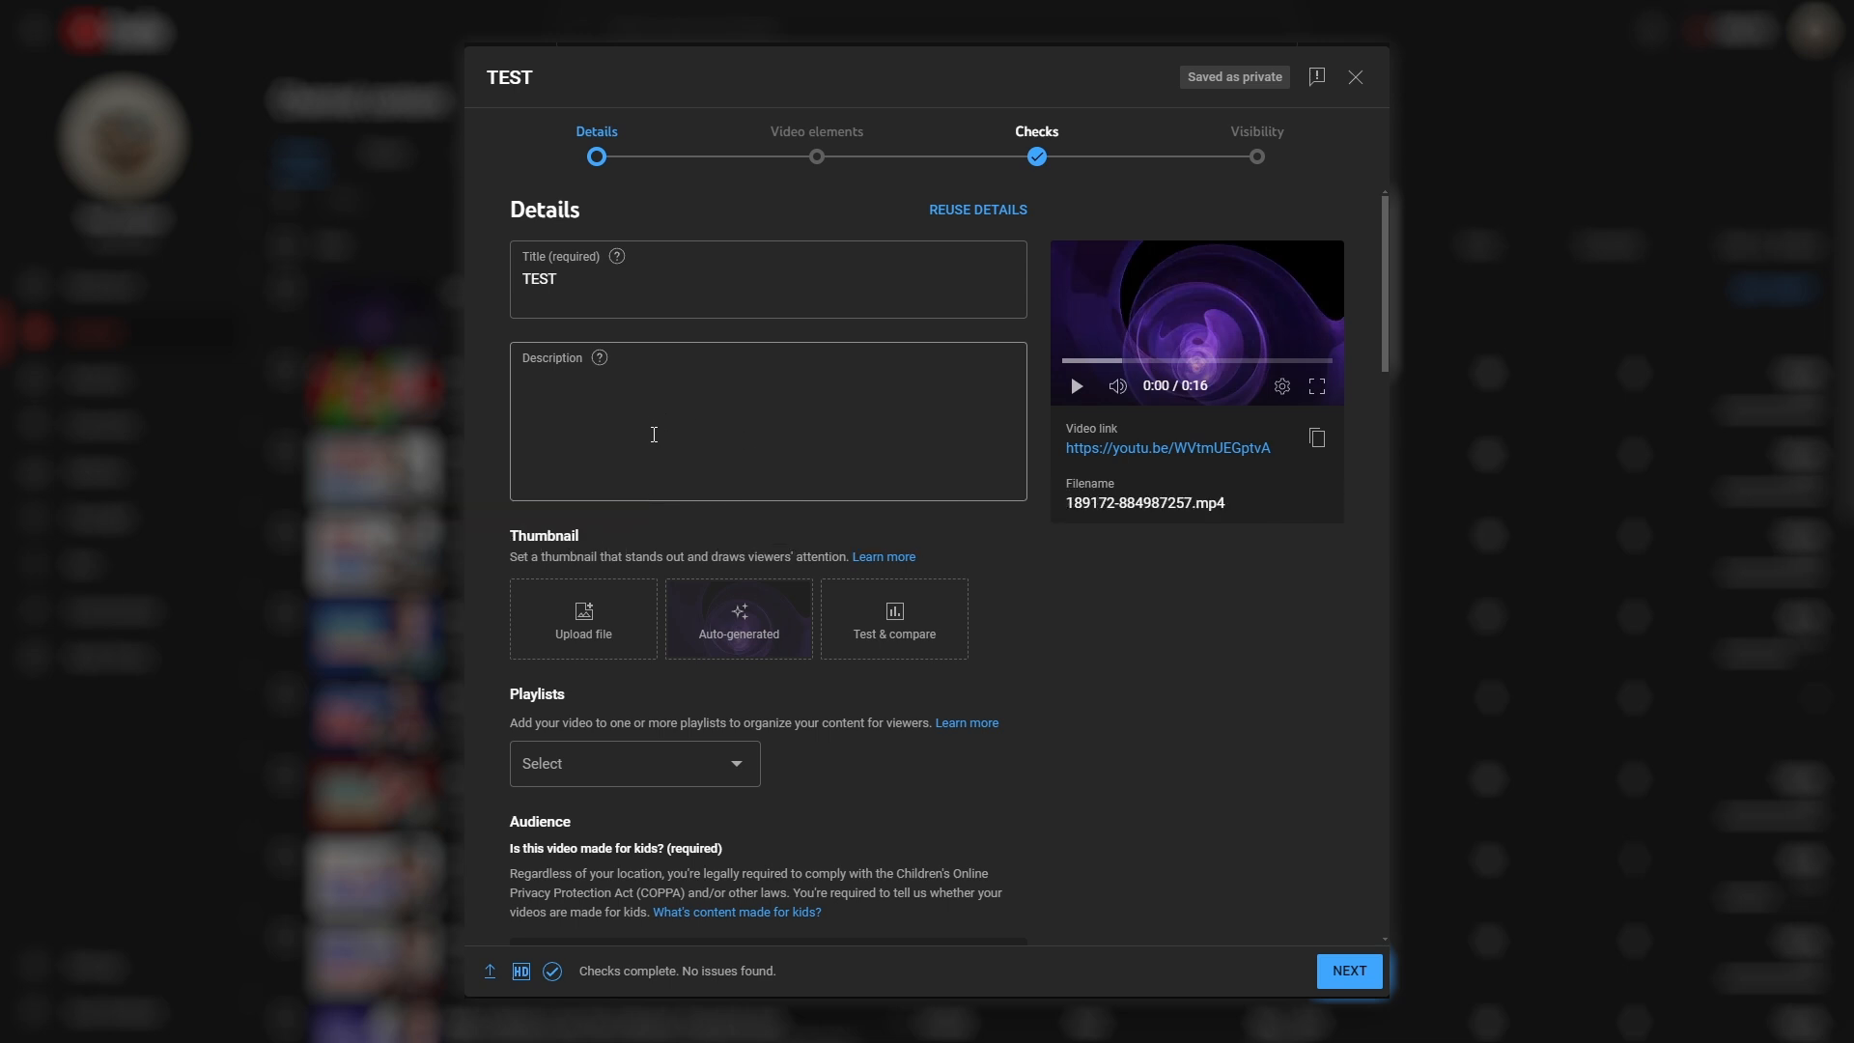
Add chapter timestamps to the TEST video's description: "0:00 - Beginning" and "0:10 - Intro" on separate lines
{"action": "left_click", "coordinate": [656, 428]}
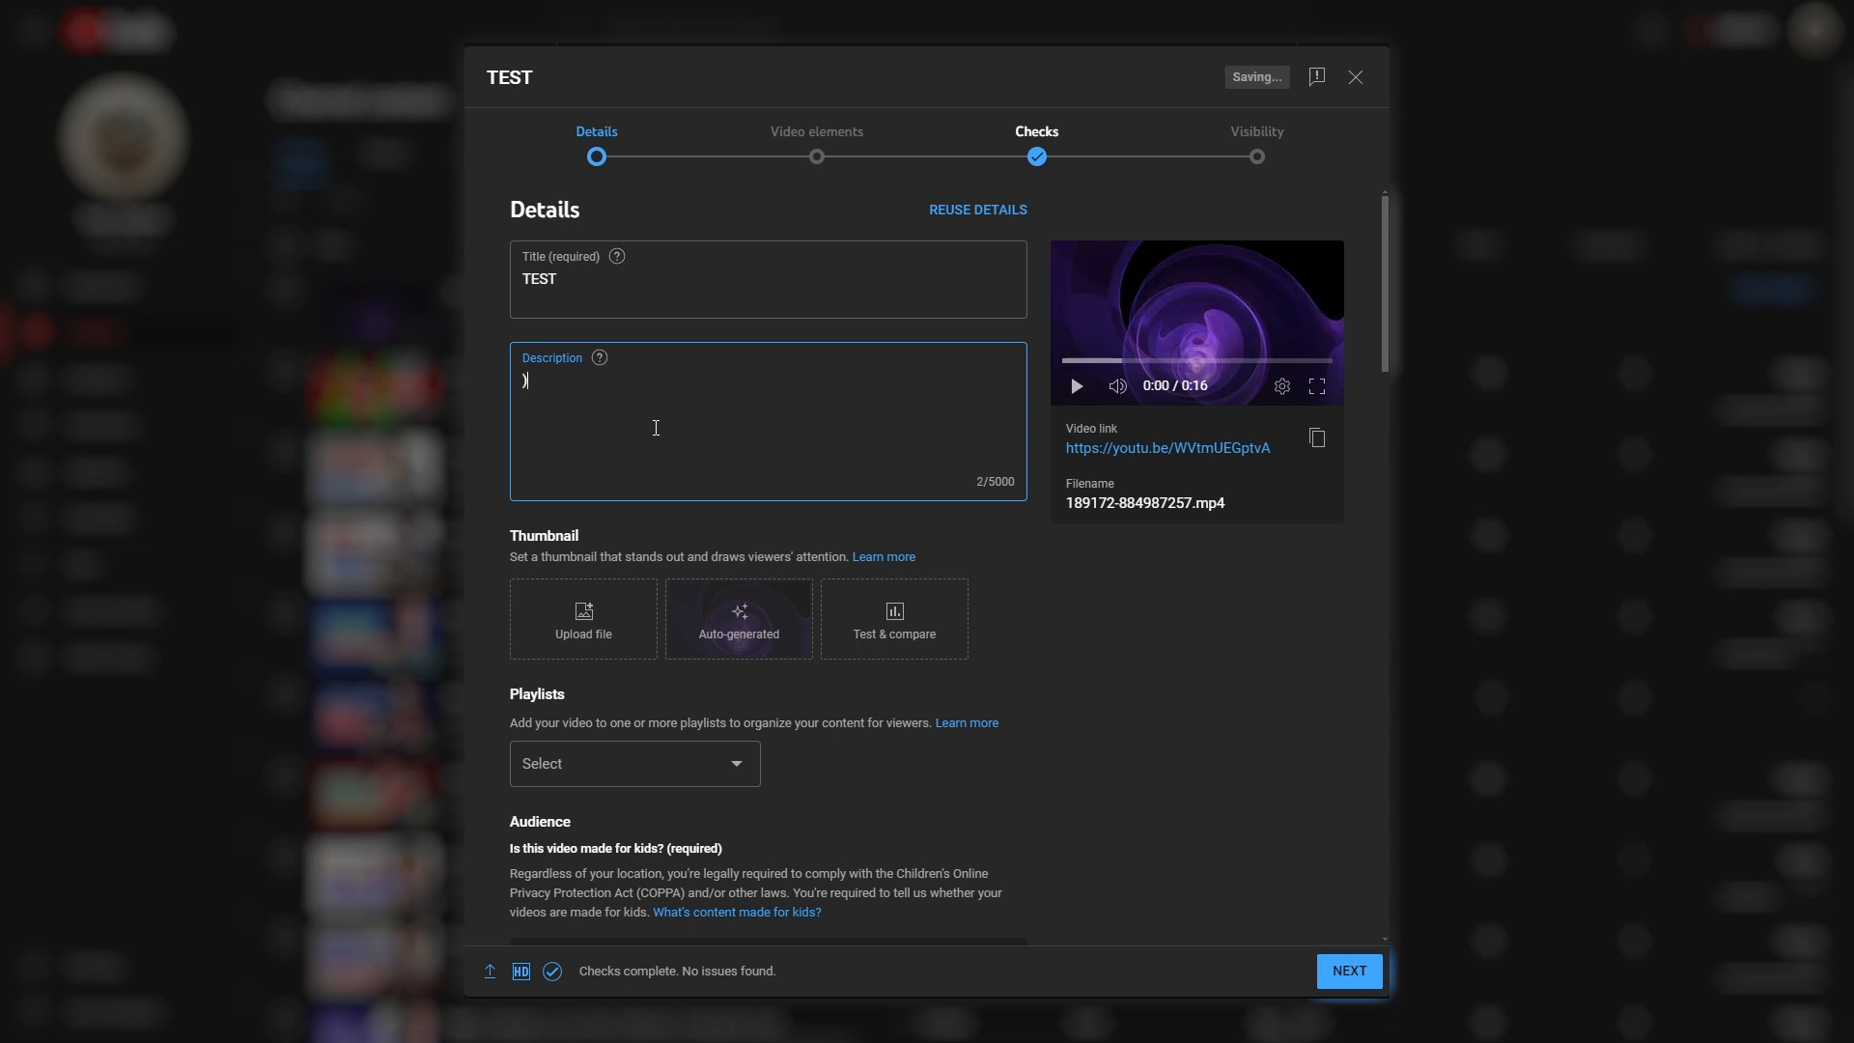
{"action": "type", "text": "0:00 - Beginning"}
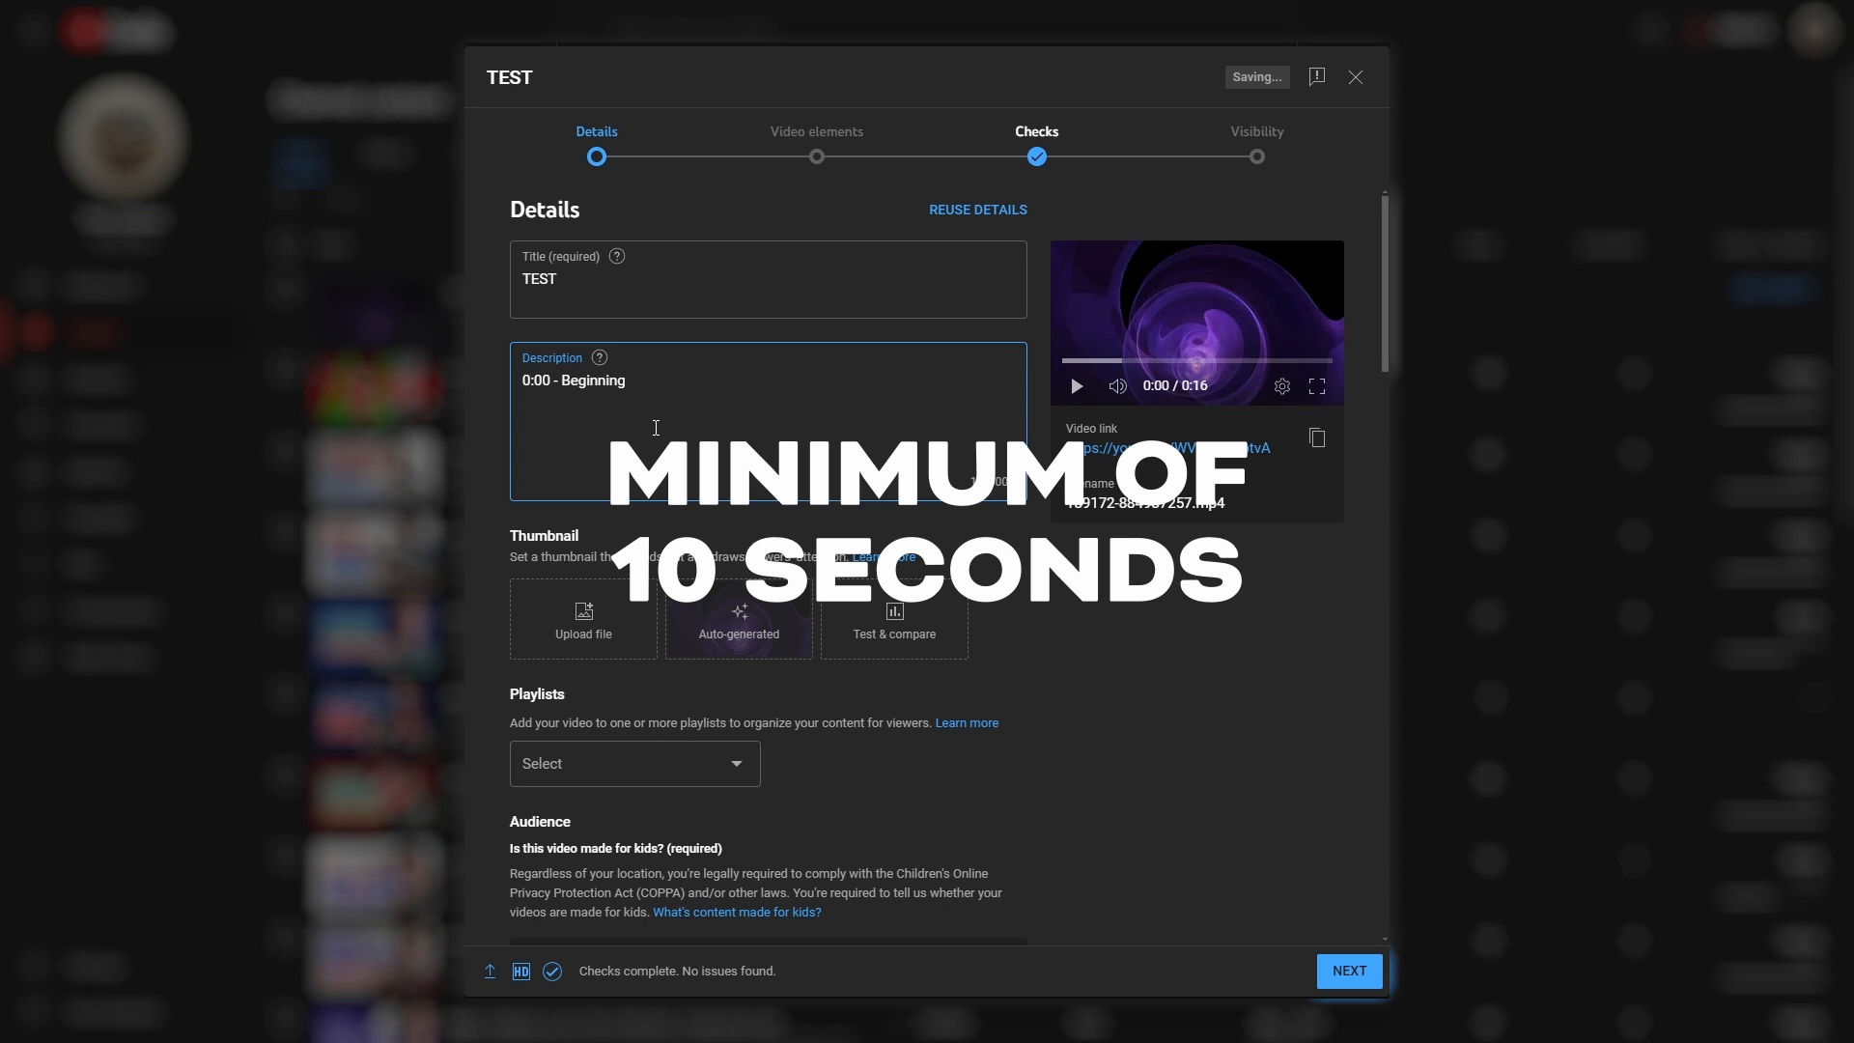
{"action": "type", "text": "0"}
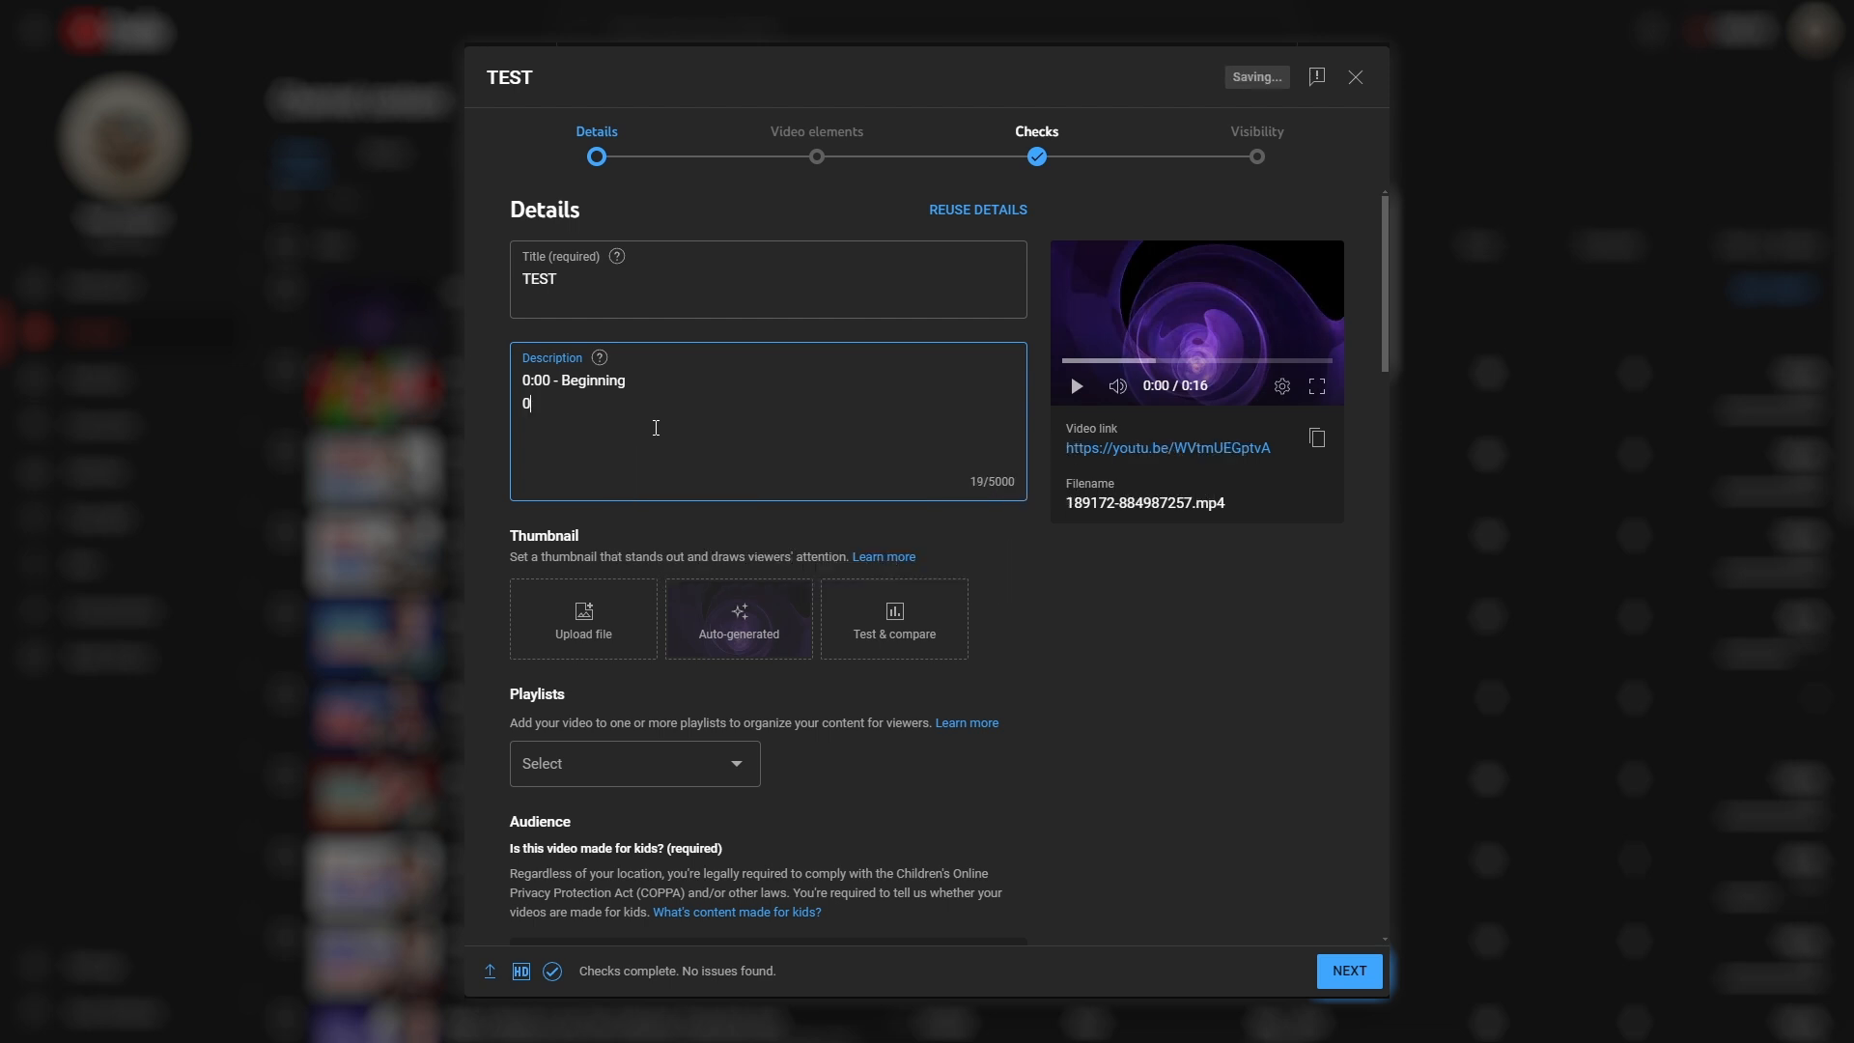
{"action": "type", "text": ":10 - Intro"}
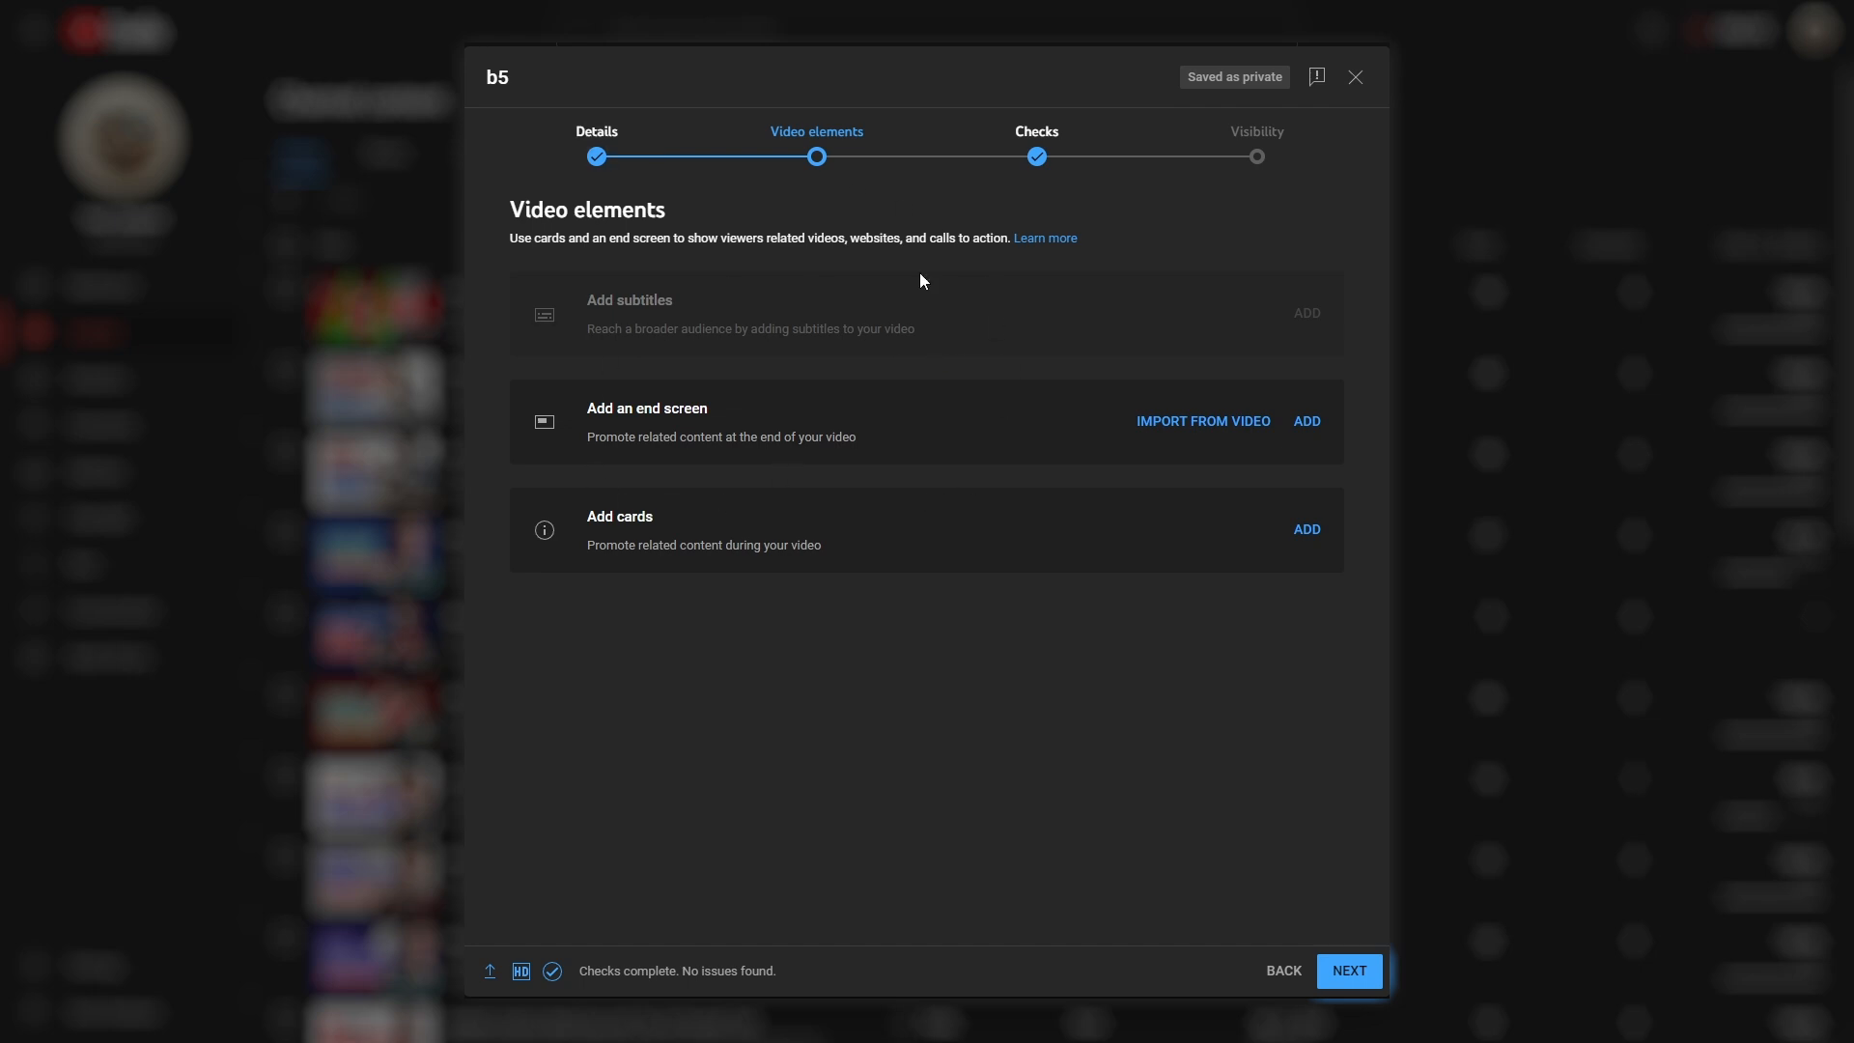
Add an end screen to the b5 video from the "1 video, 1 subscribe" template and select its video element
{"action": "left_click", "coordinate": [597, 143]}
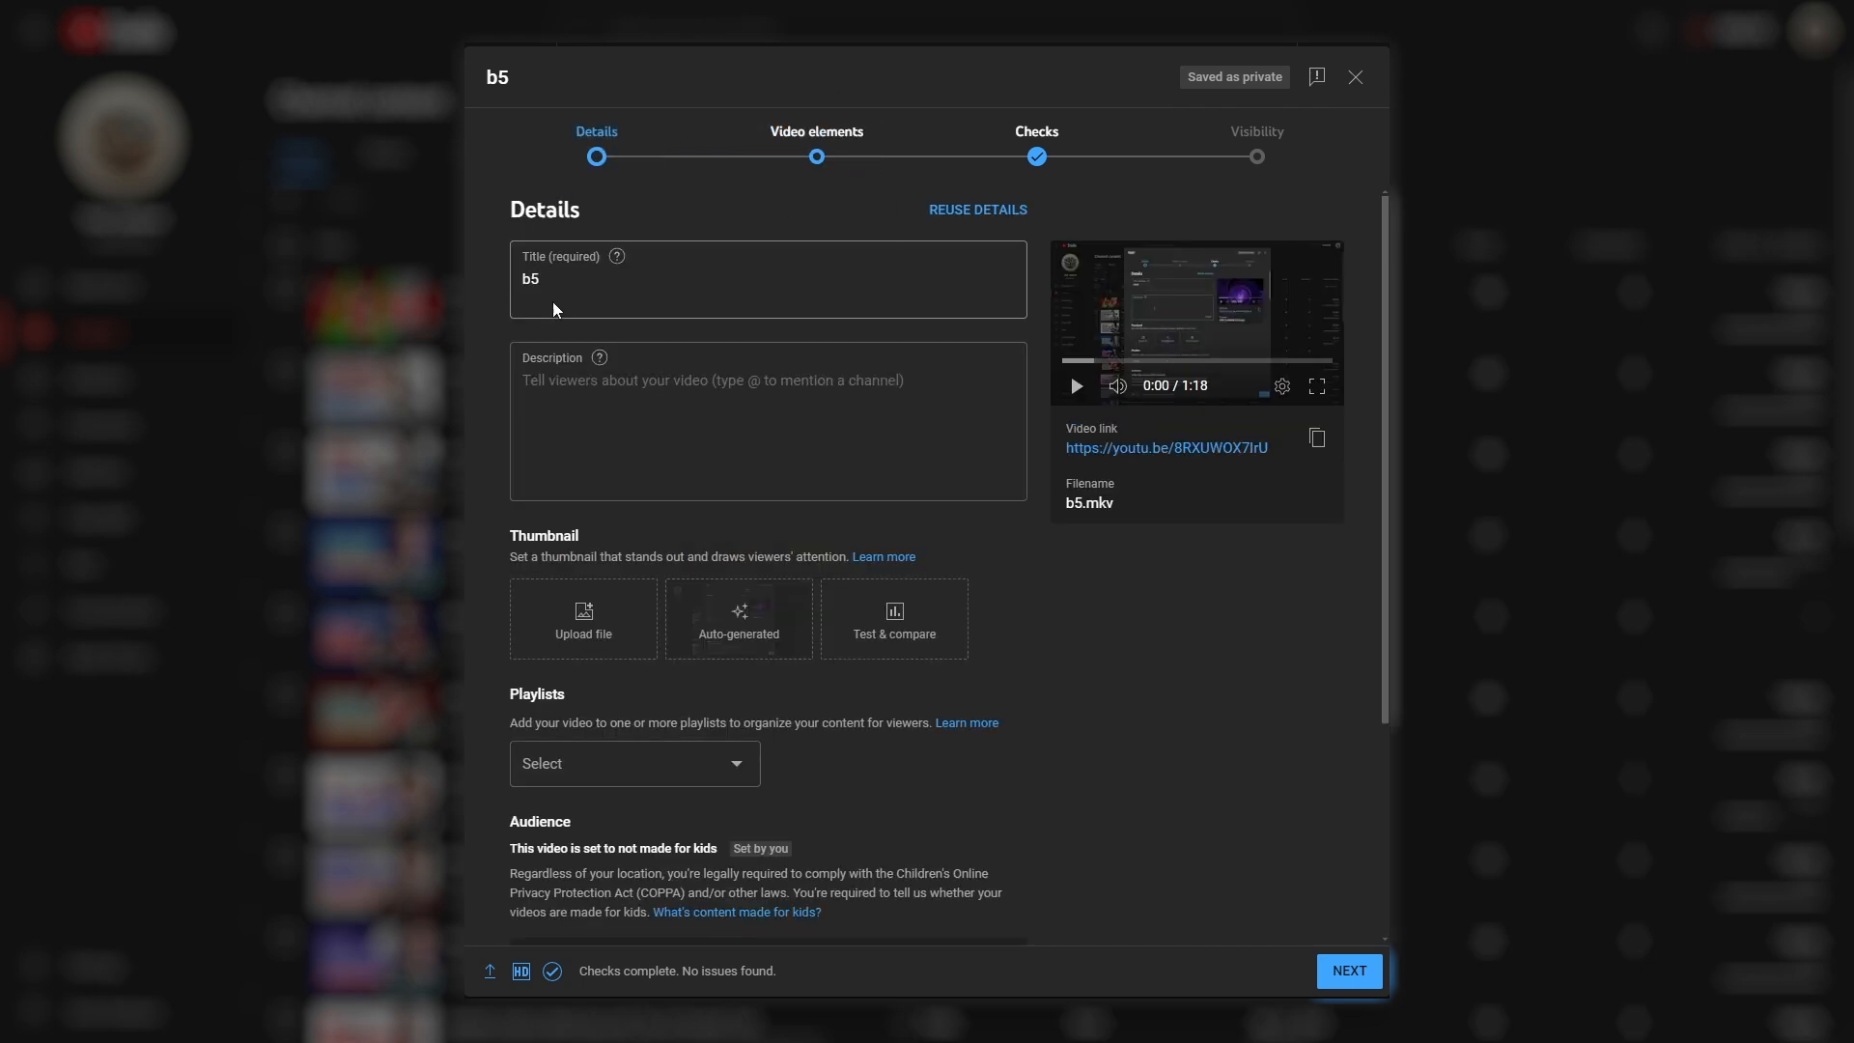
{"action": "left_click", "coordinate": [1349, 971]}
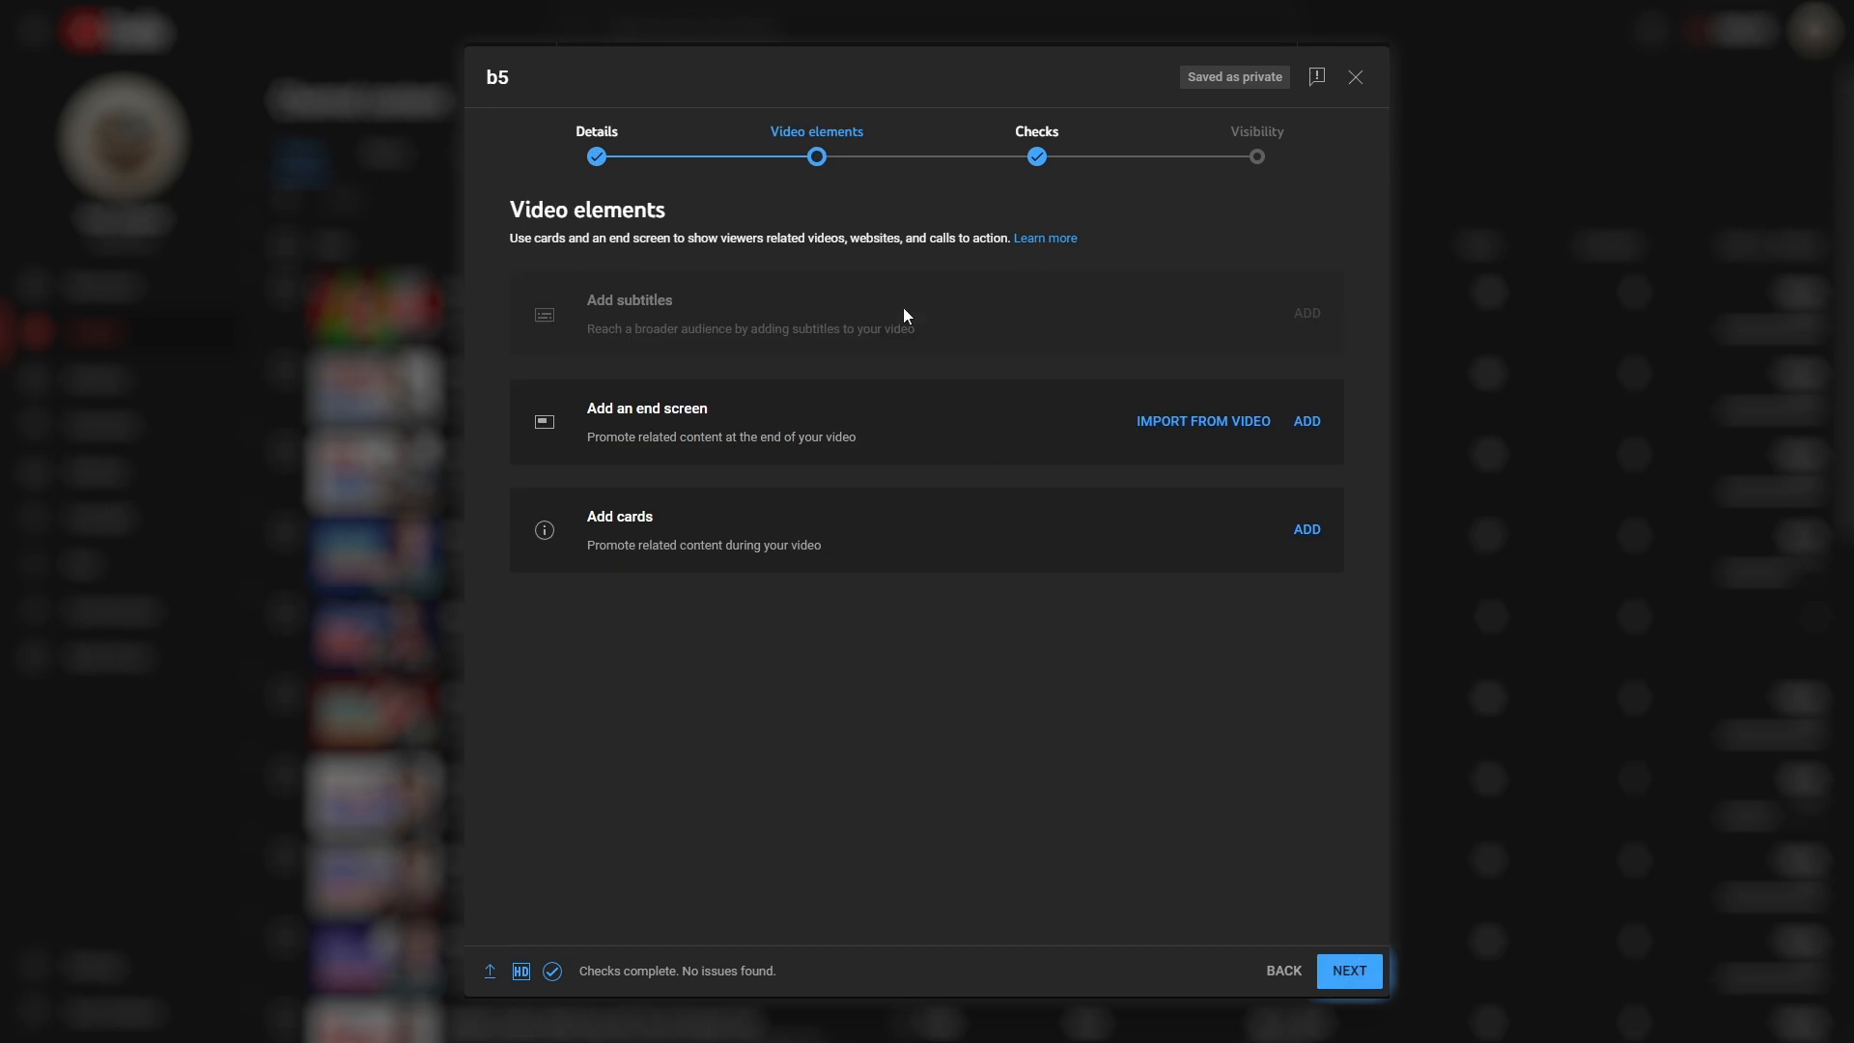
{"action": "left_click", "coordinate": [1307, 423]}
{"action": "scroll", "coordinate": [931, 415], "scroll_direction": "down", "scroll_amount": 2}
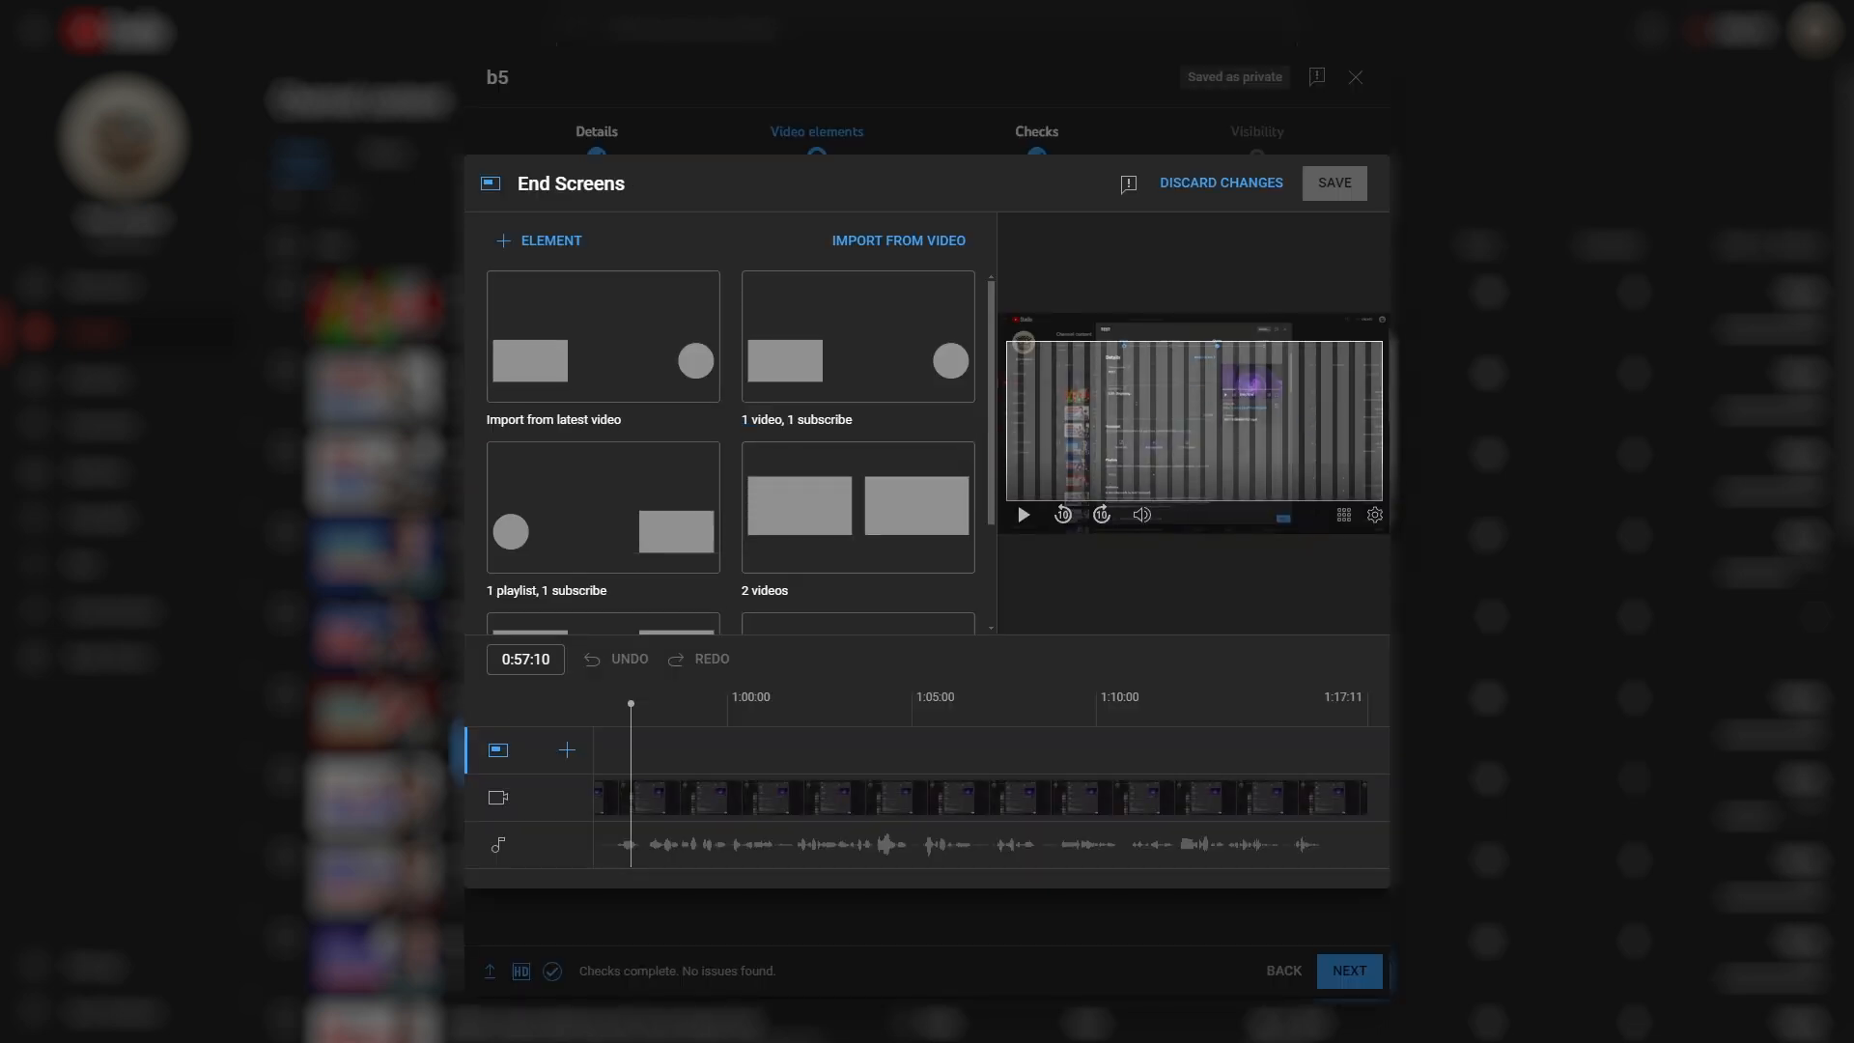
{"action": "scroll", "coordinate": [682, 434], "scroll_direction": "down", "scroll_amount": 2}
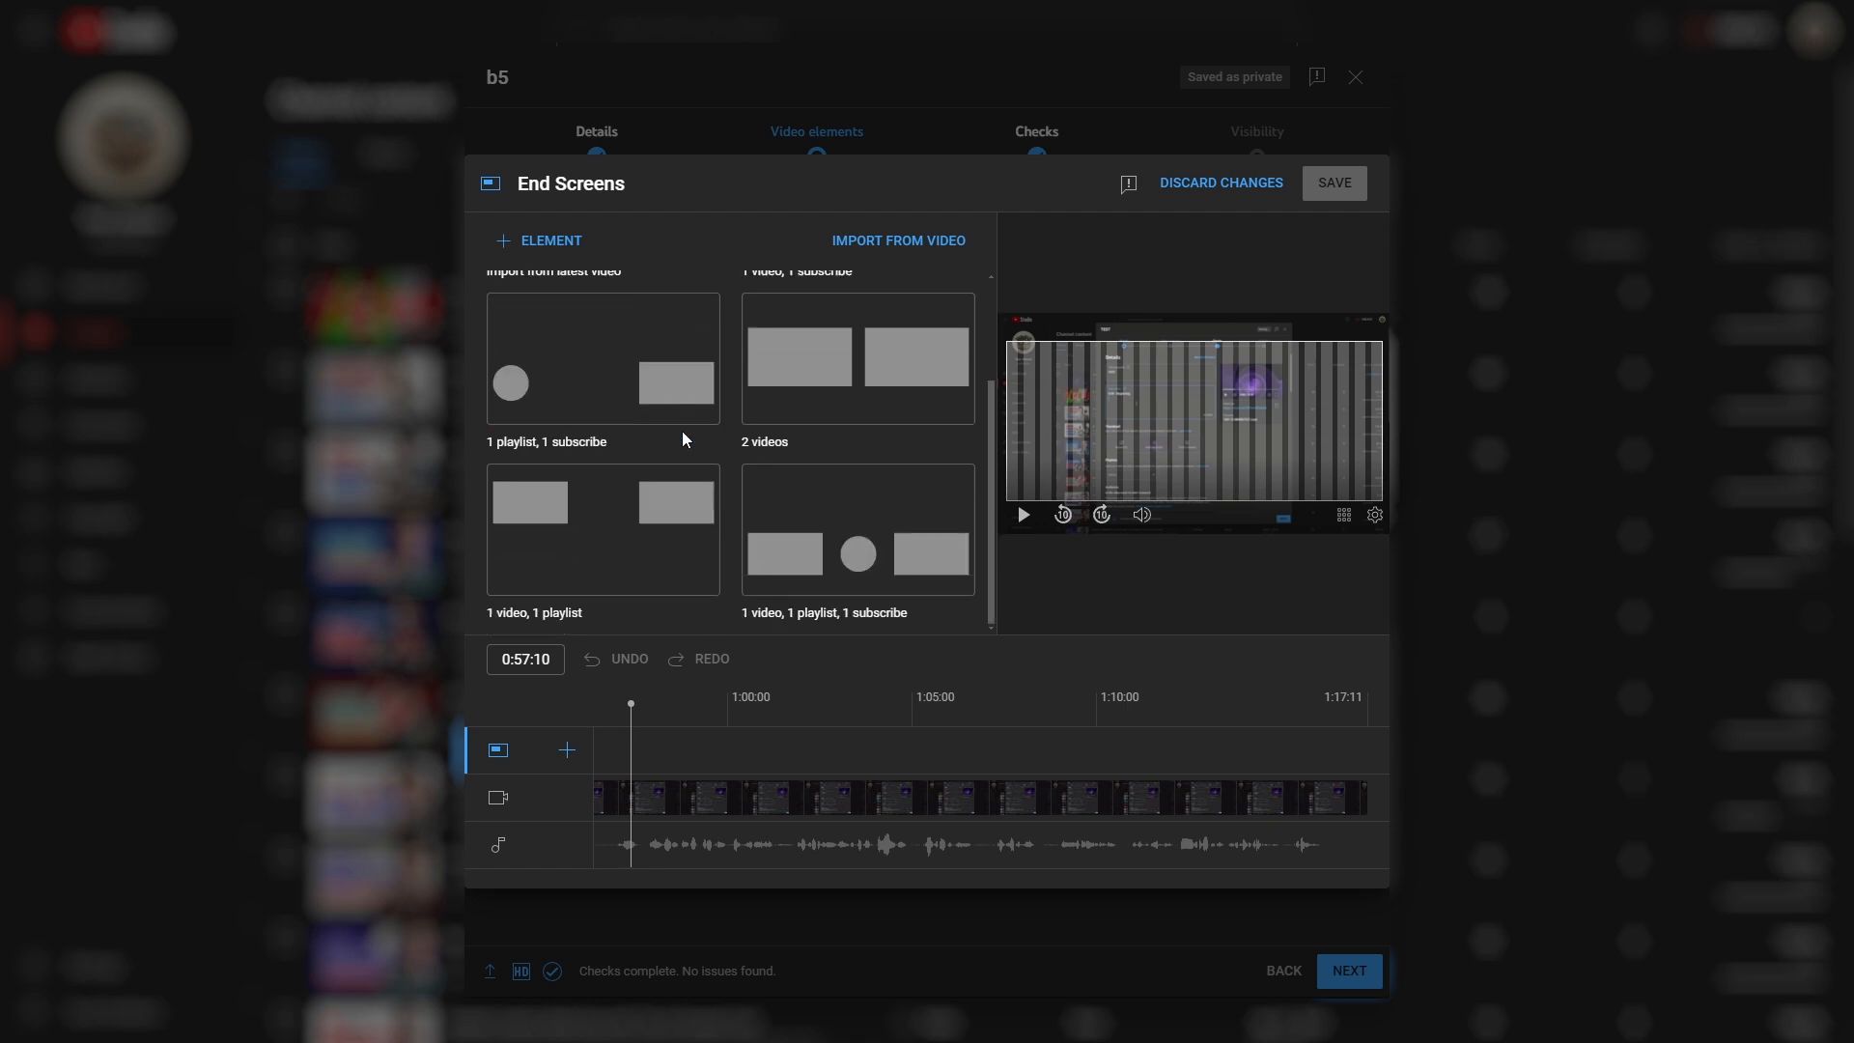
{"action": "scroll", "coordinate": [770, 493], "scroll_direction": "up", "scroll_amount": 2}
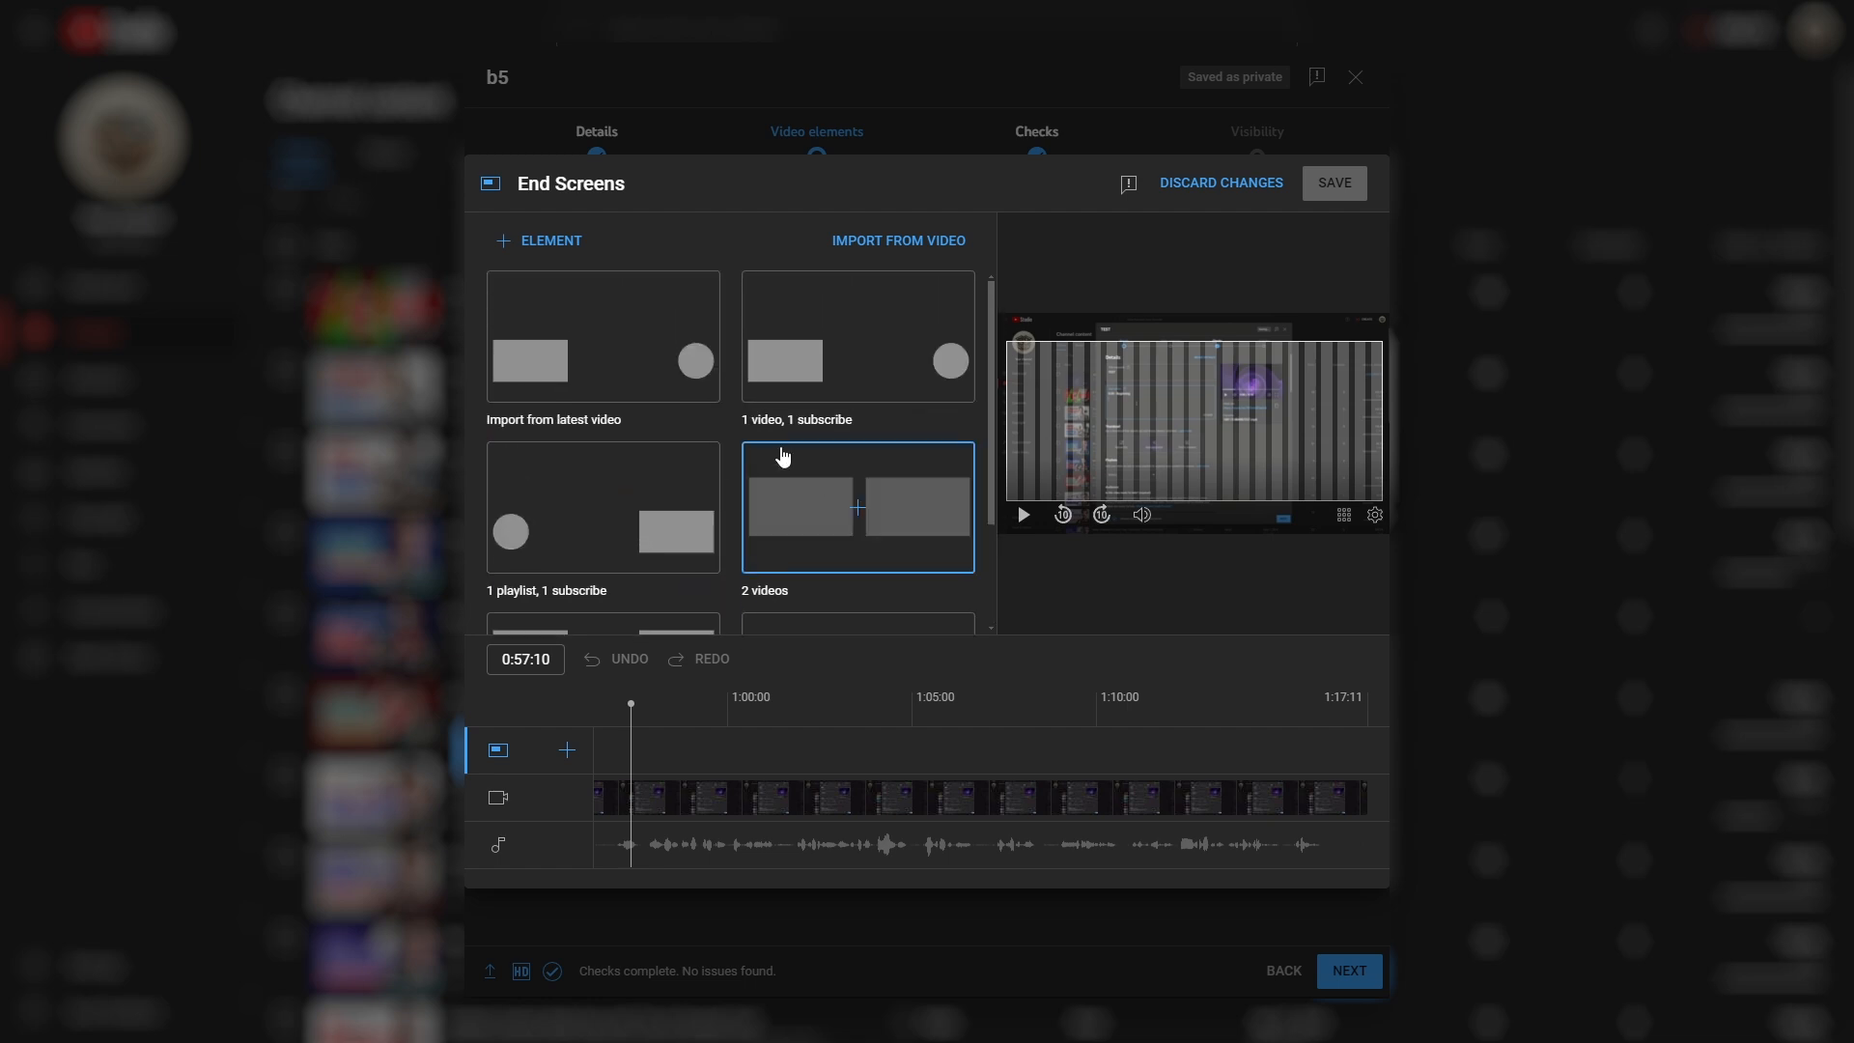
{"action": "left_click", "coordinate": [884, 336]}
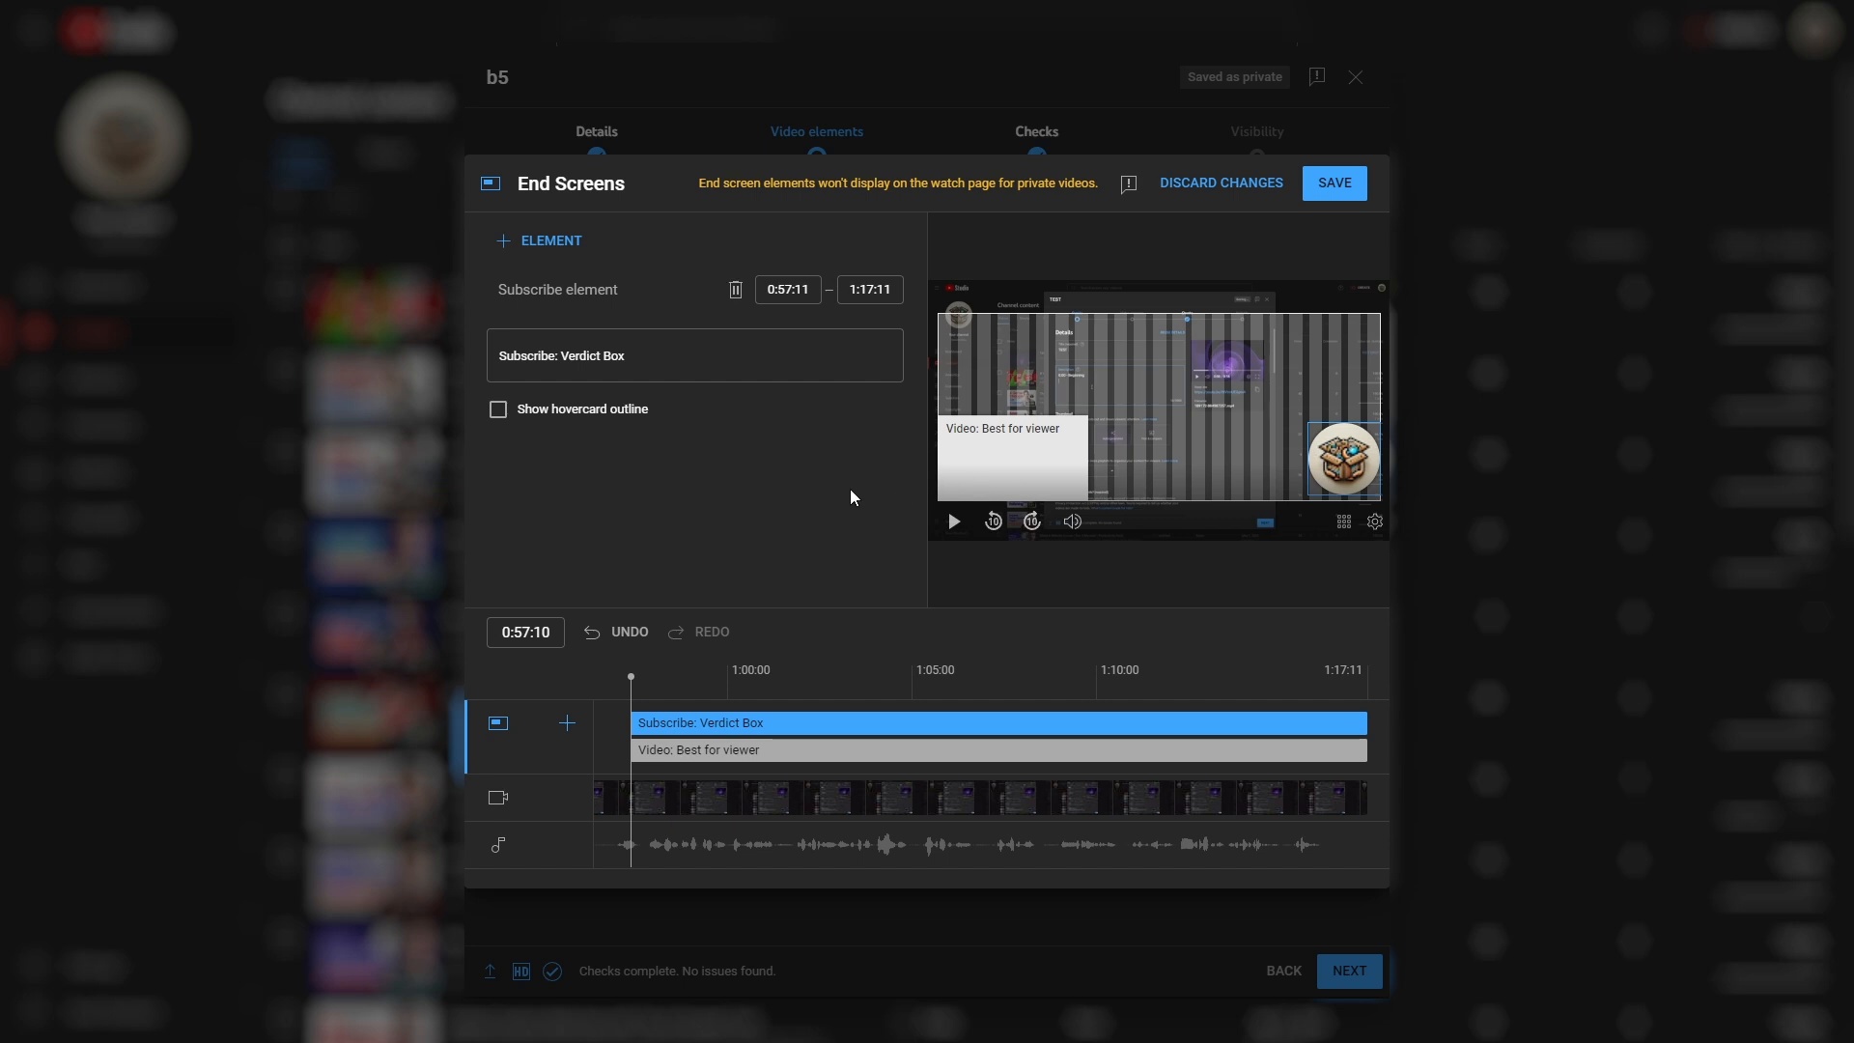
{"action": "left_click", "coordinate": [1000, 463]}
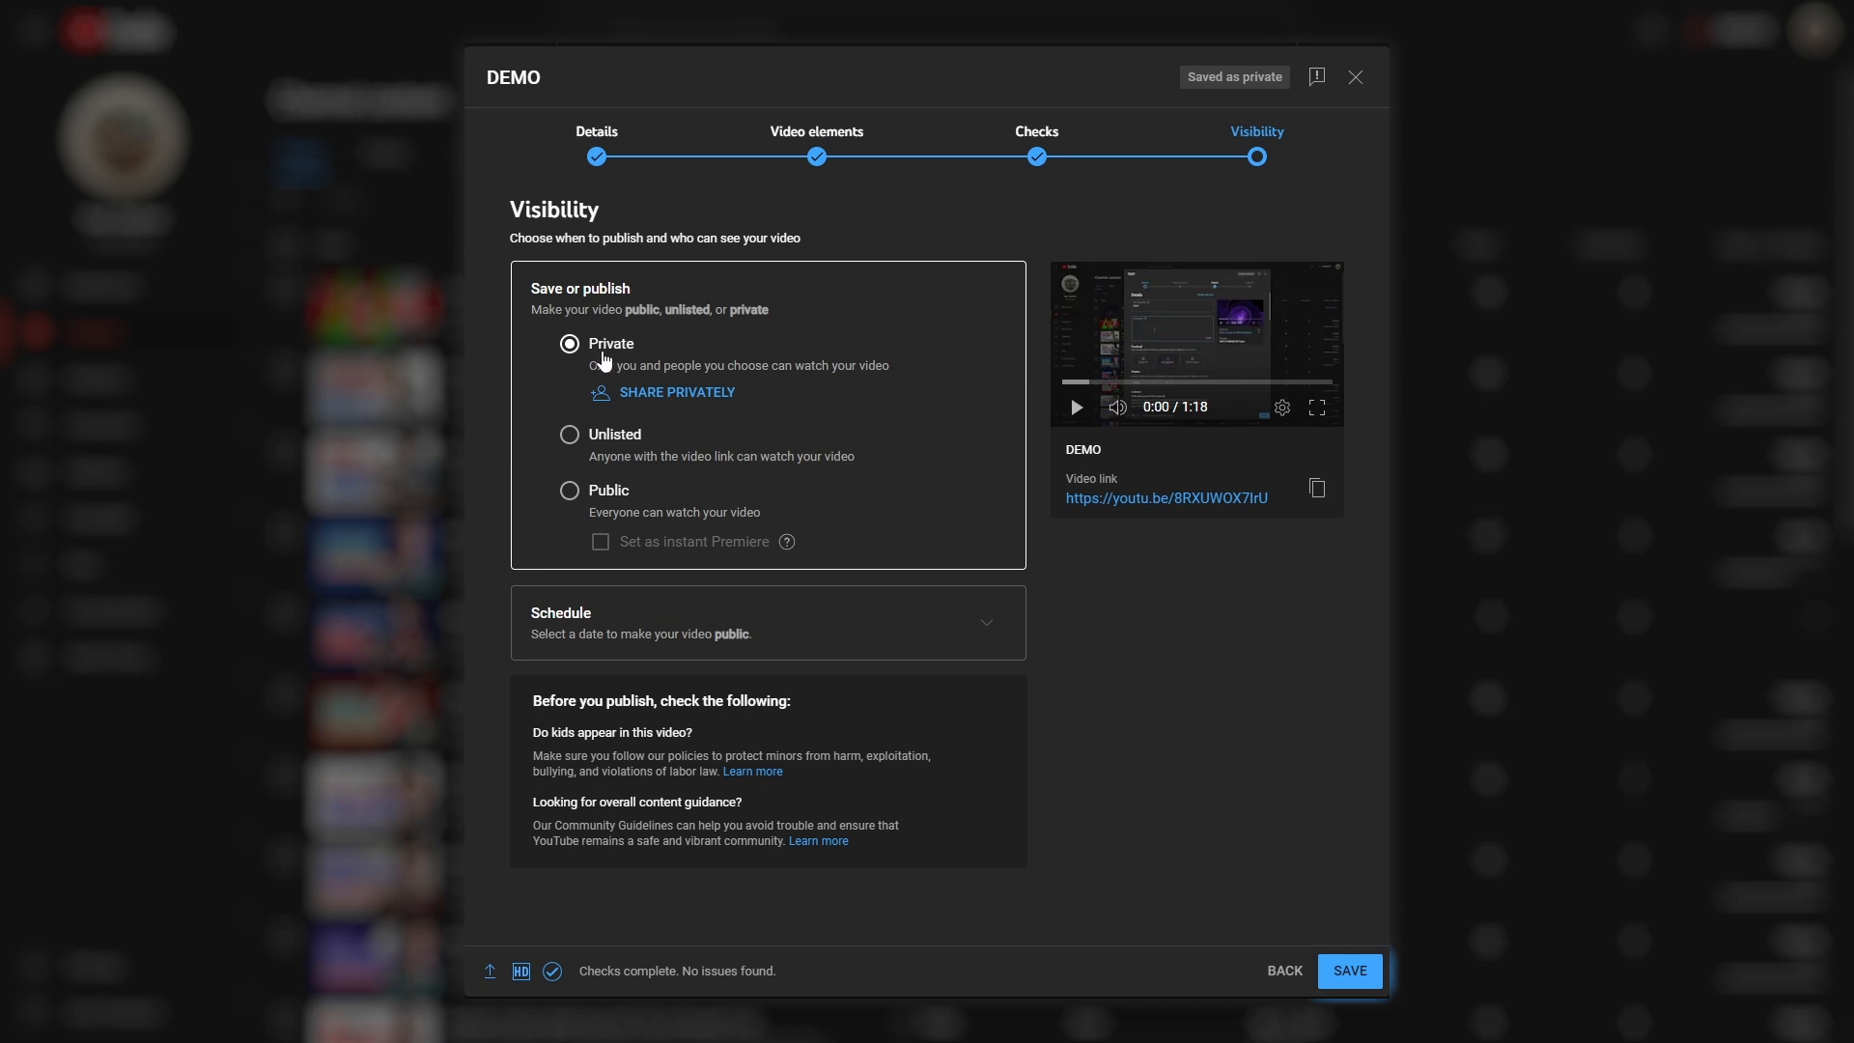
View the private sharing invitation form for the DEMO video, dismiss it, and set the visibility to Unlisted
{"action": "left_click", "coordinate": [703, 394]}
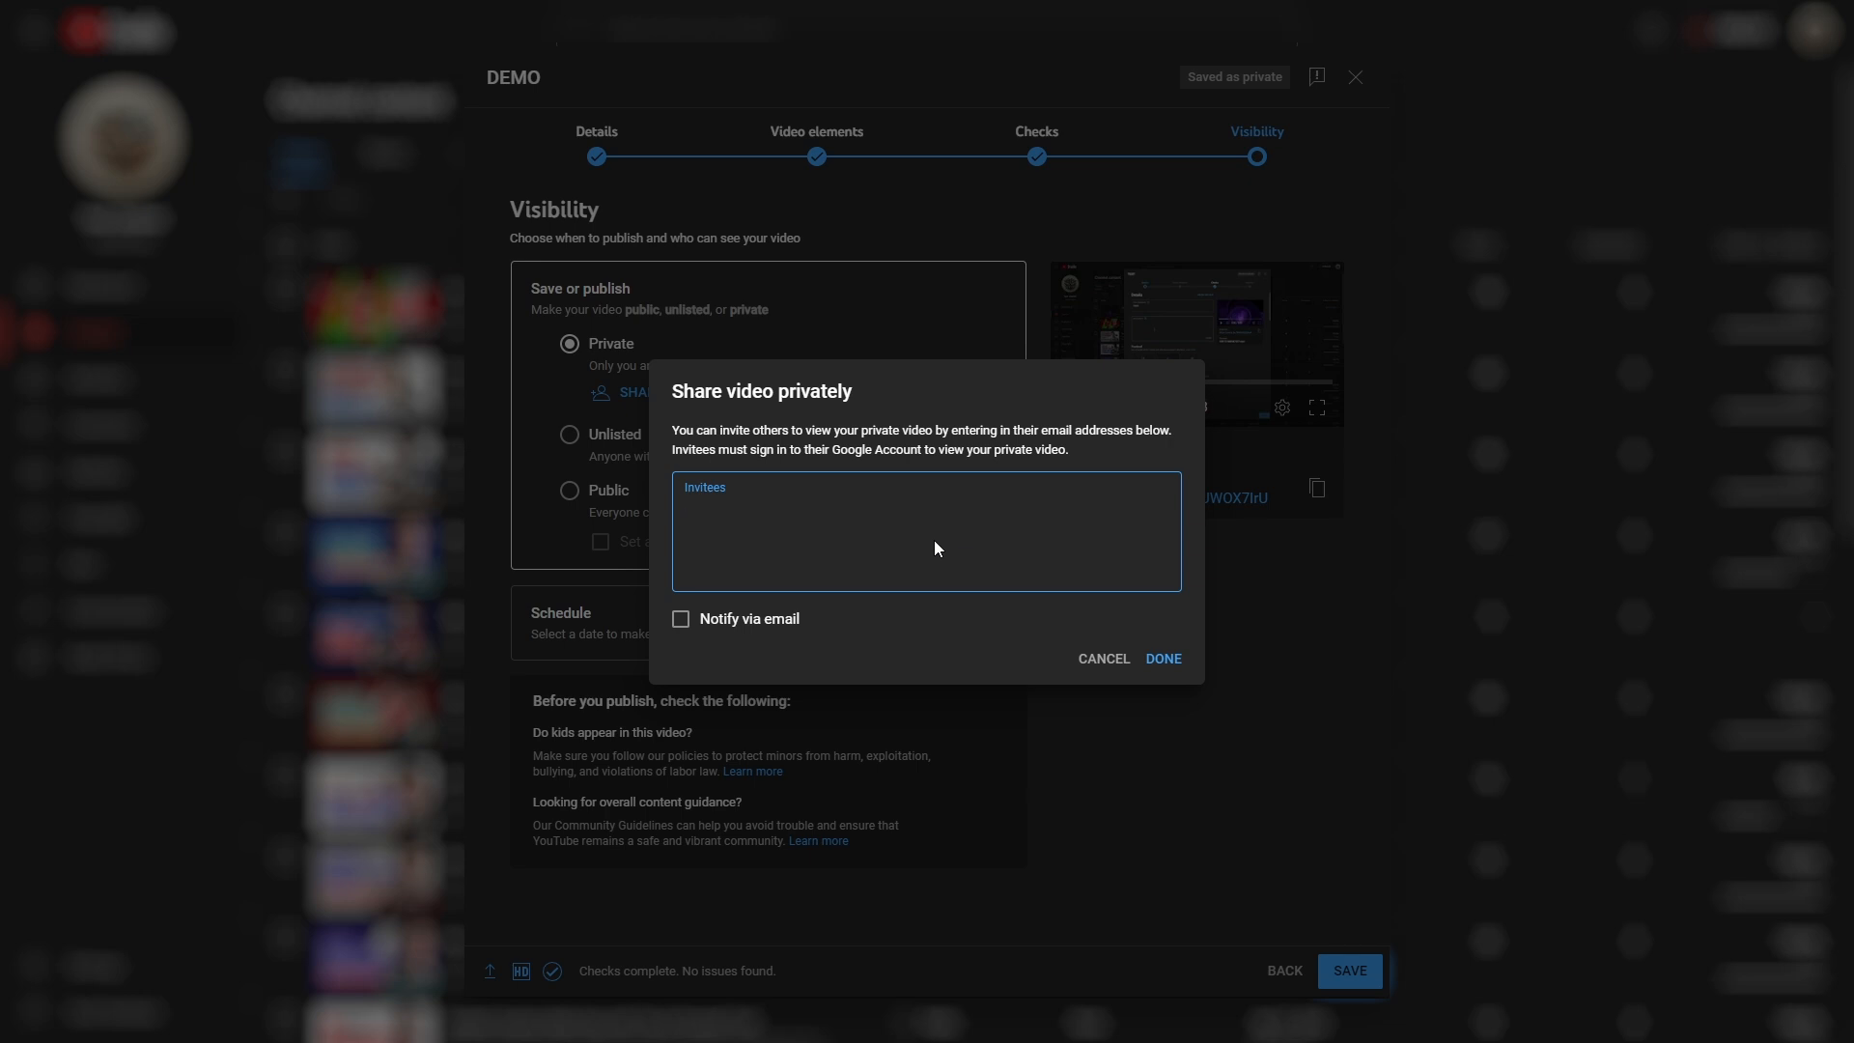
{"action": "key", "text": "Escape"}
{"action": "left_click", "coordinate": [609, 439]}
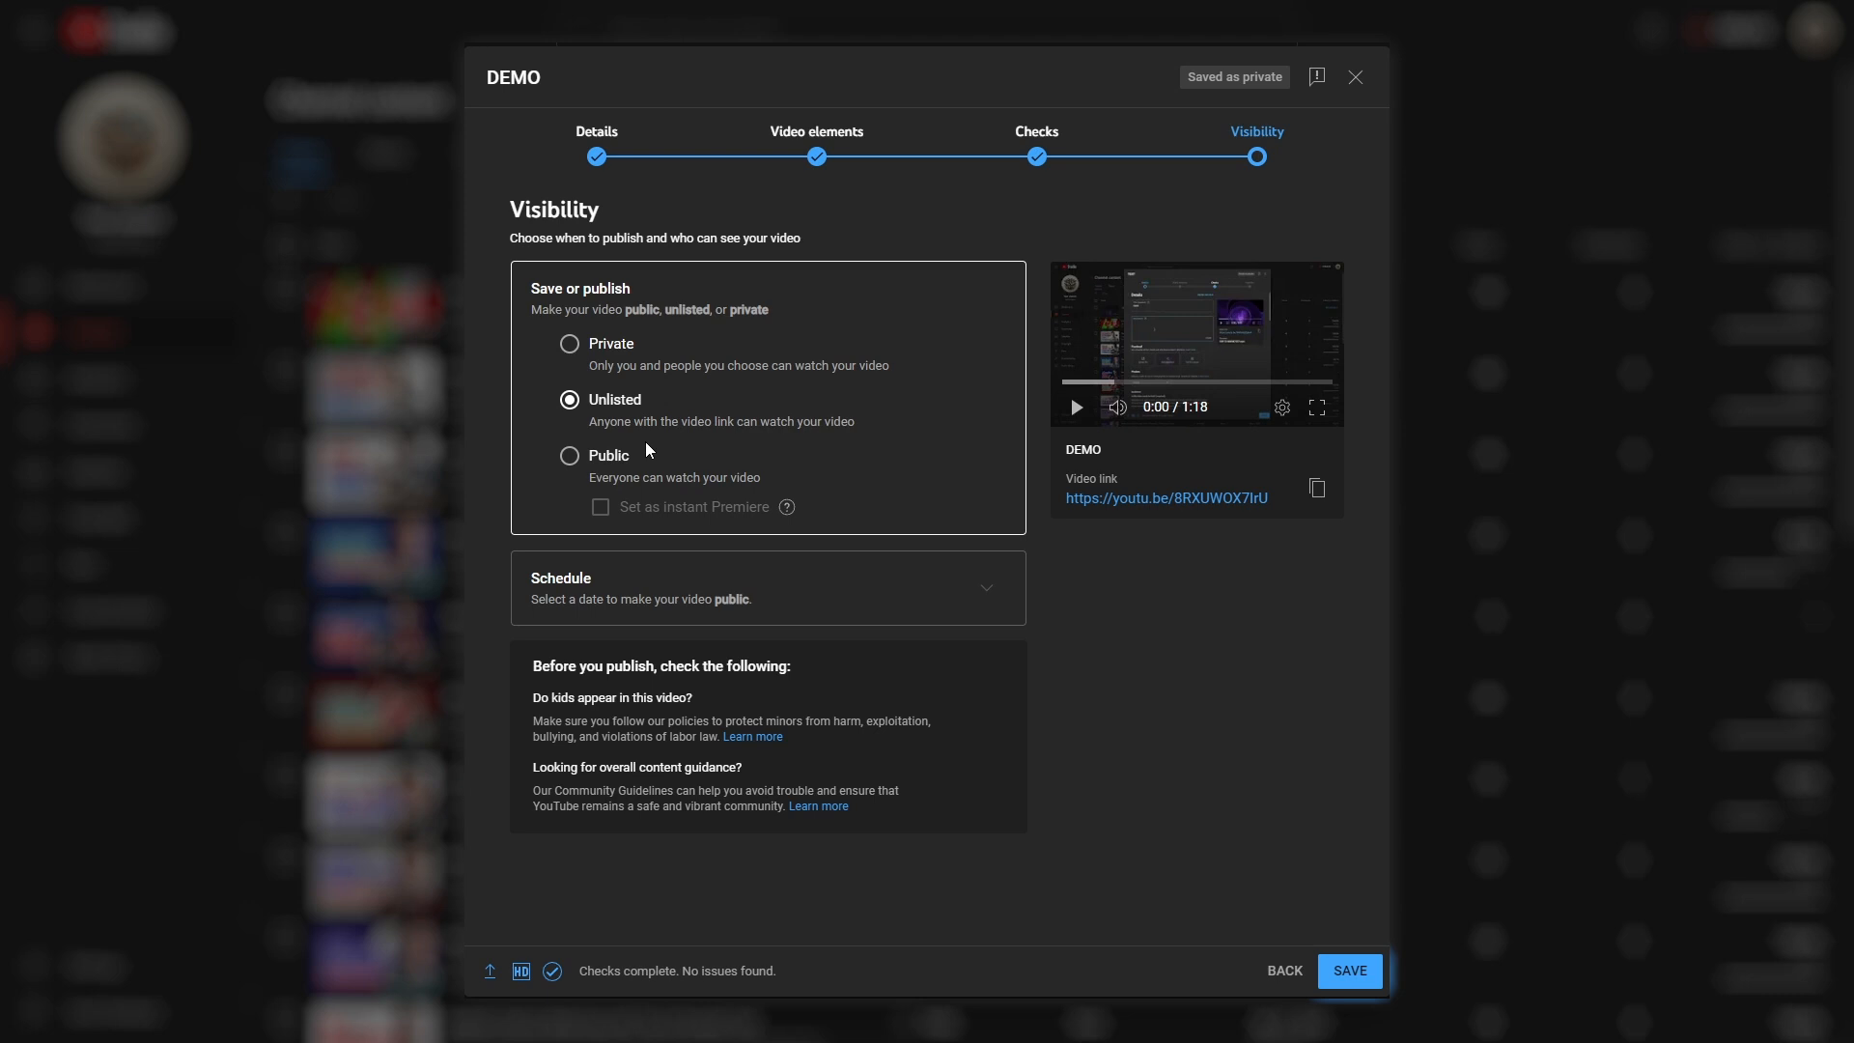
Review the DEMO video's copyright check and return to the visibility settings
{"action": "left_click", "coordinate": [1053, 157]}
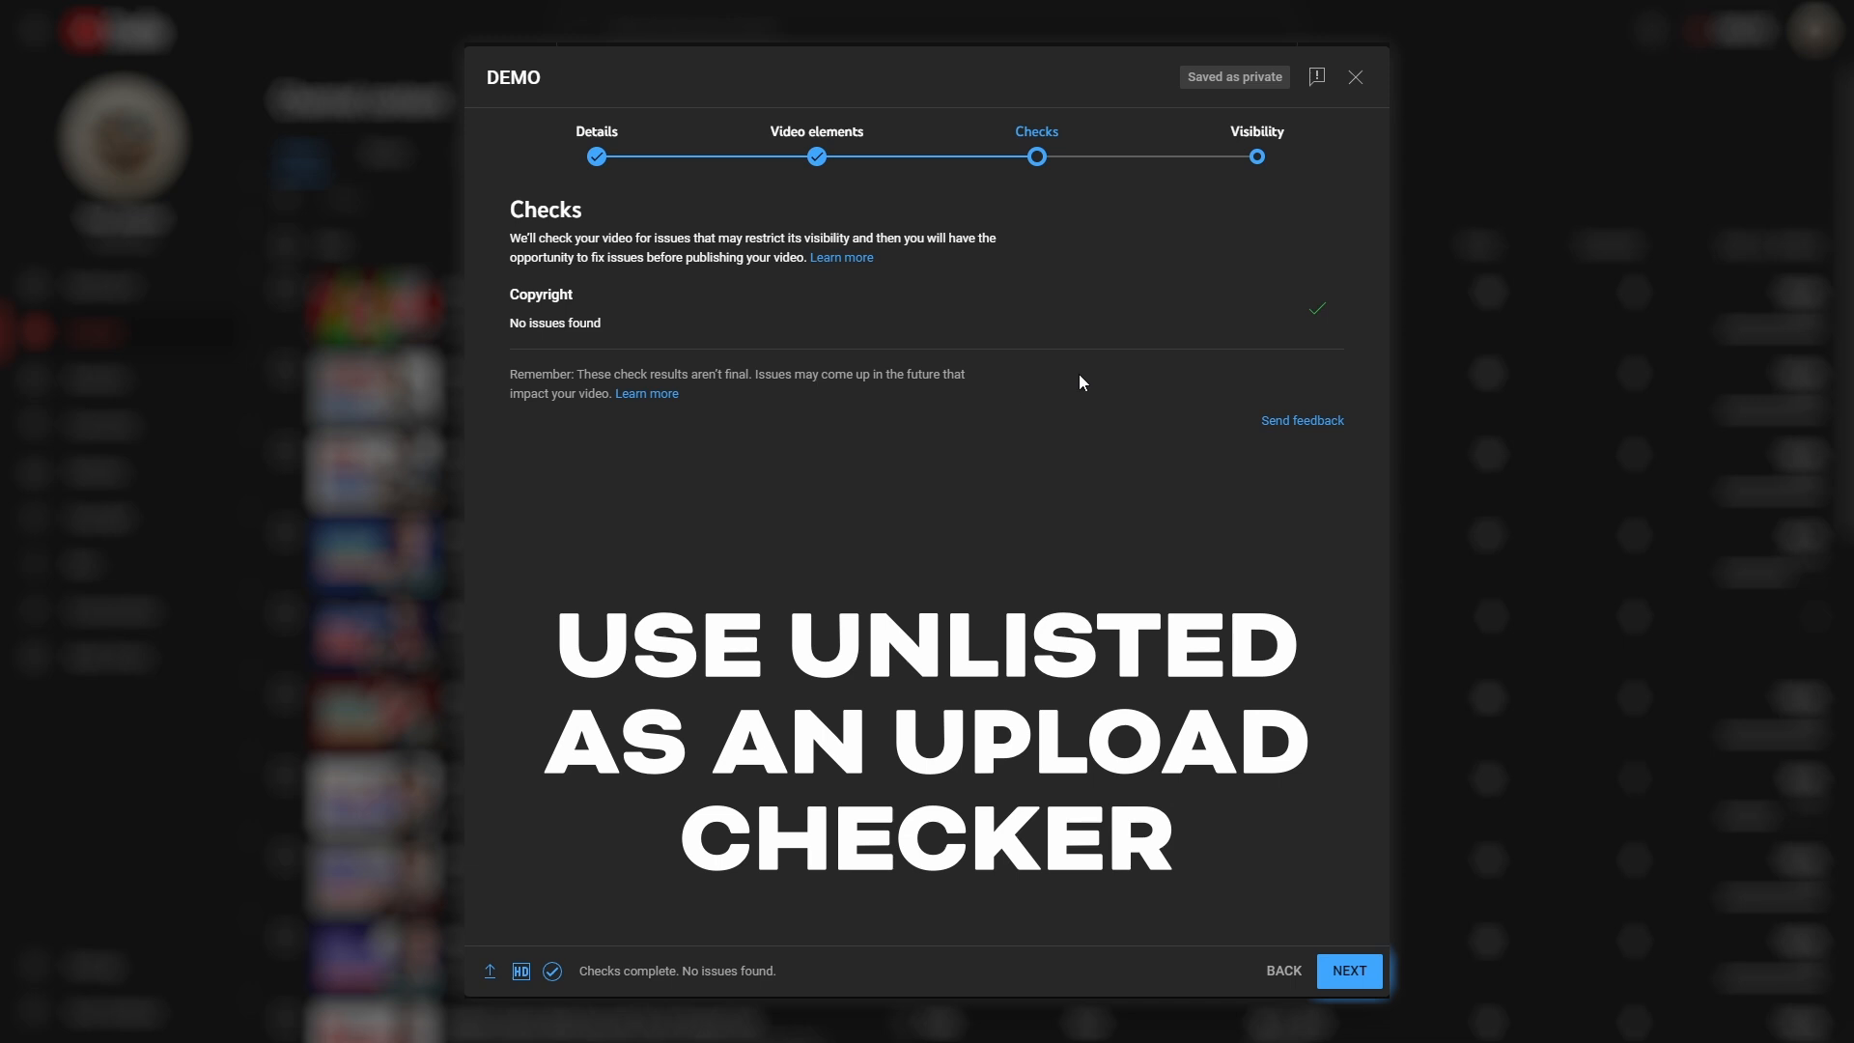
{"action": "left_click", "coordinate": [1256, 154]}
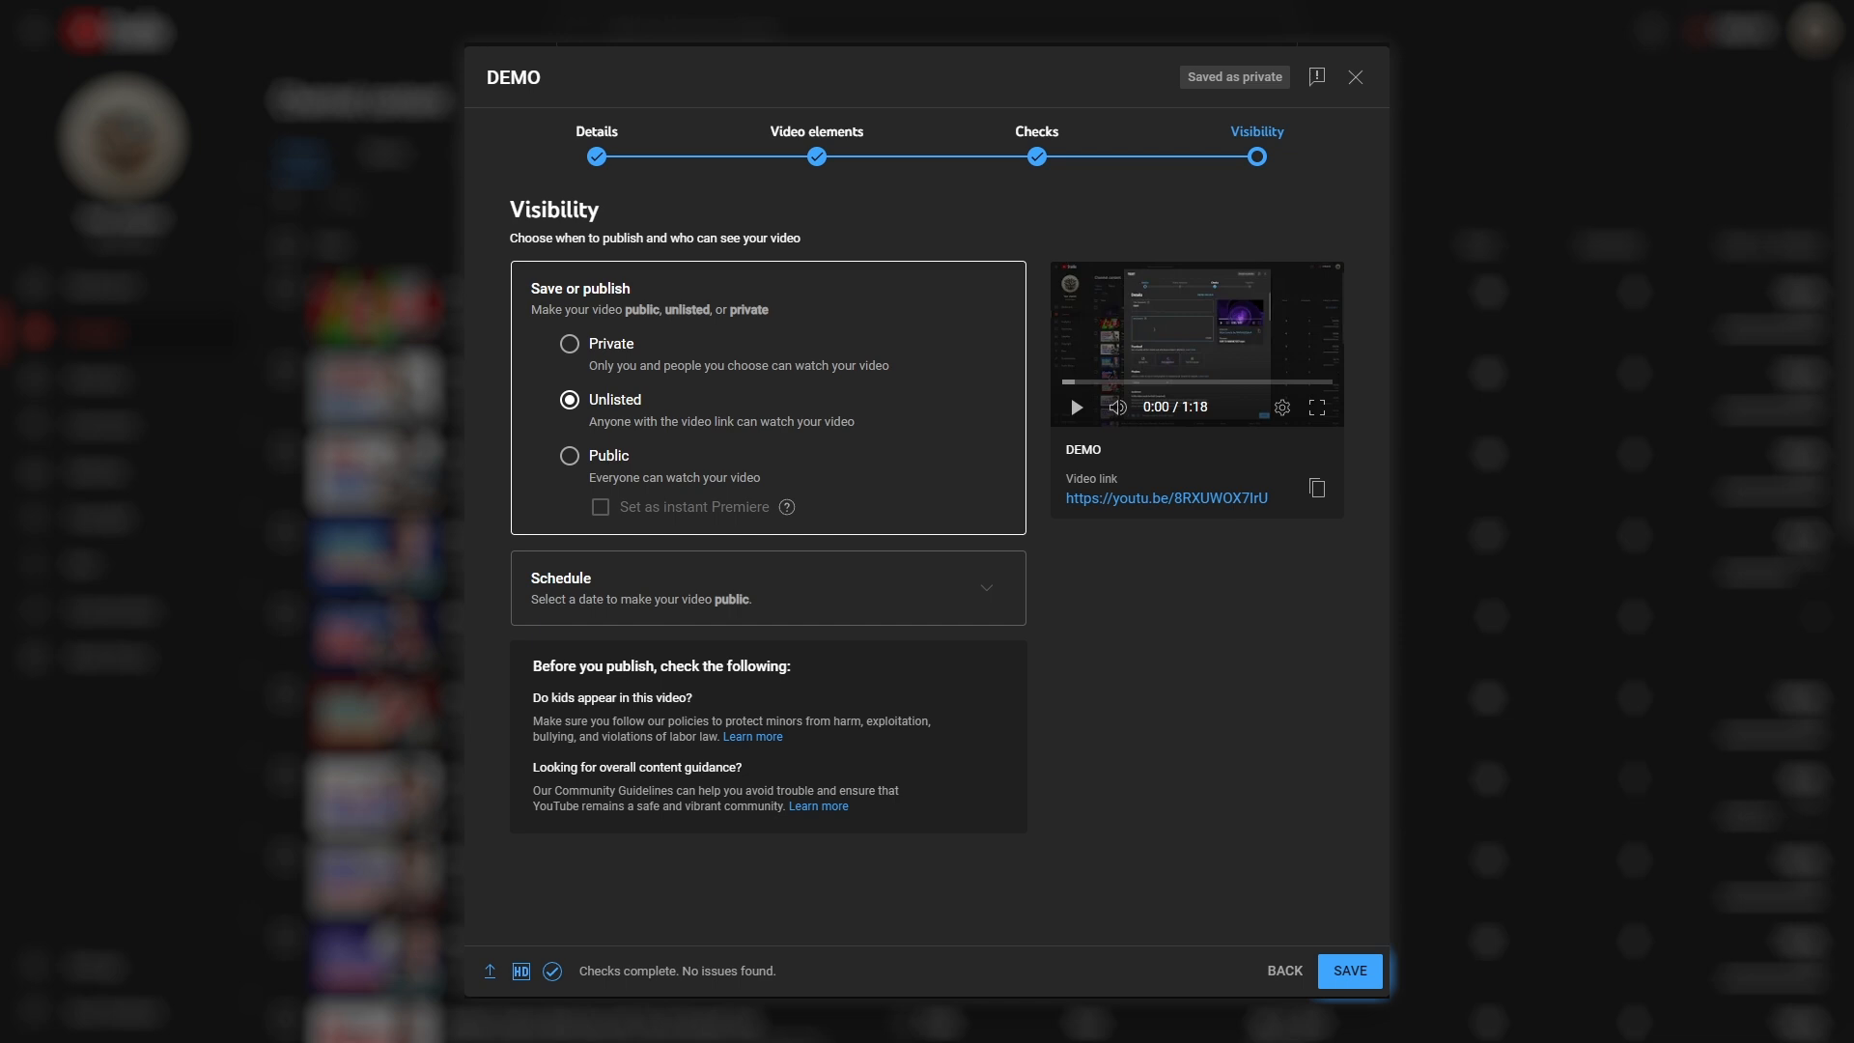
Try the Public, Private and Unlisted visibility options in turn, ending on Public
{"action": "left_click", "coordinate": [622, 461]}
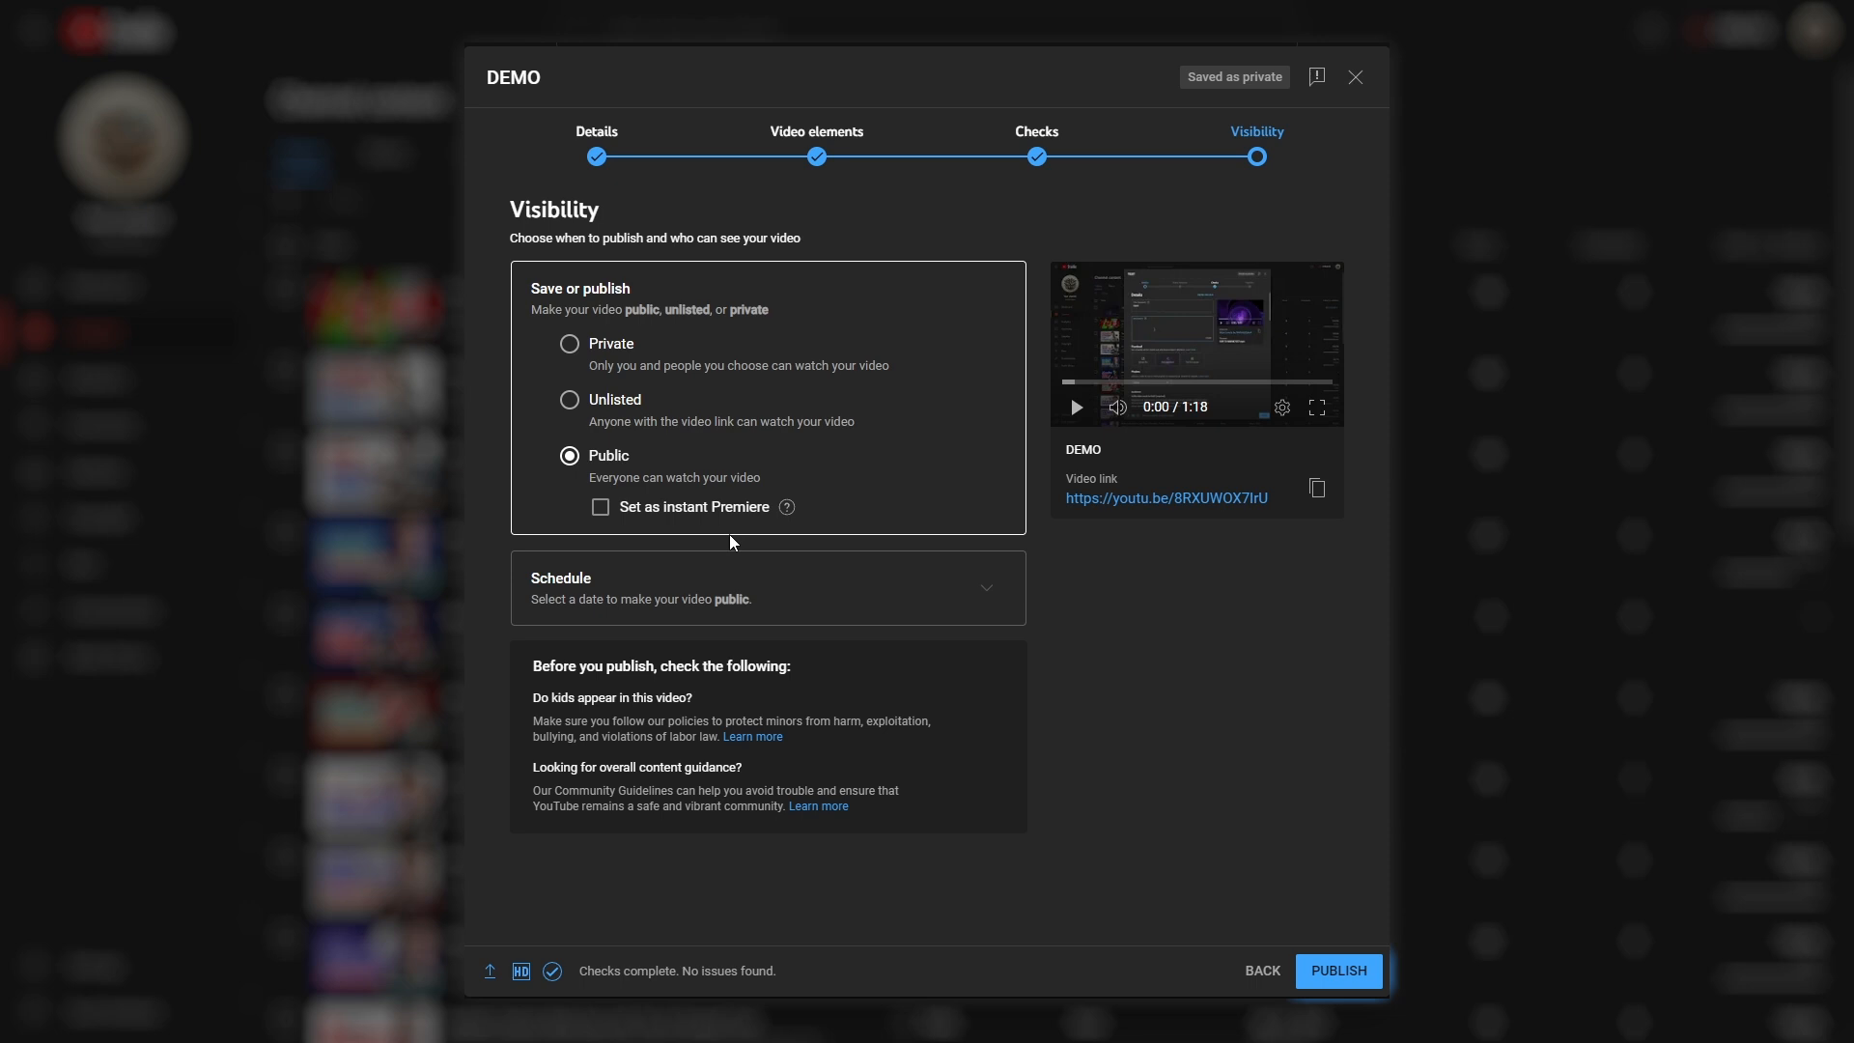
{"action": "left_click", "coordinate": [600, 336]}
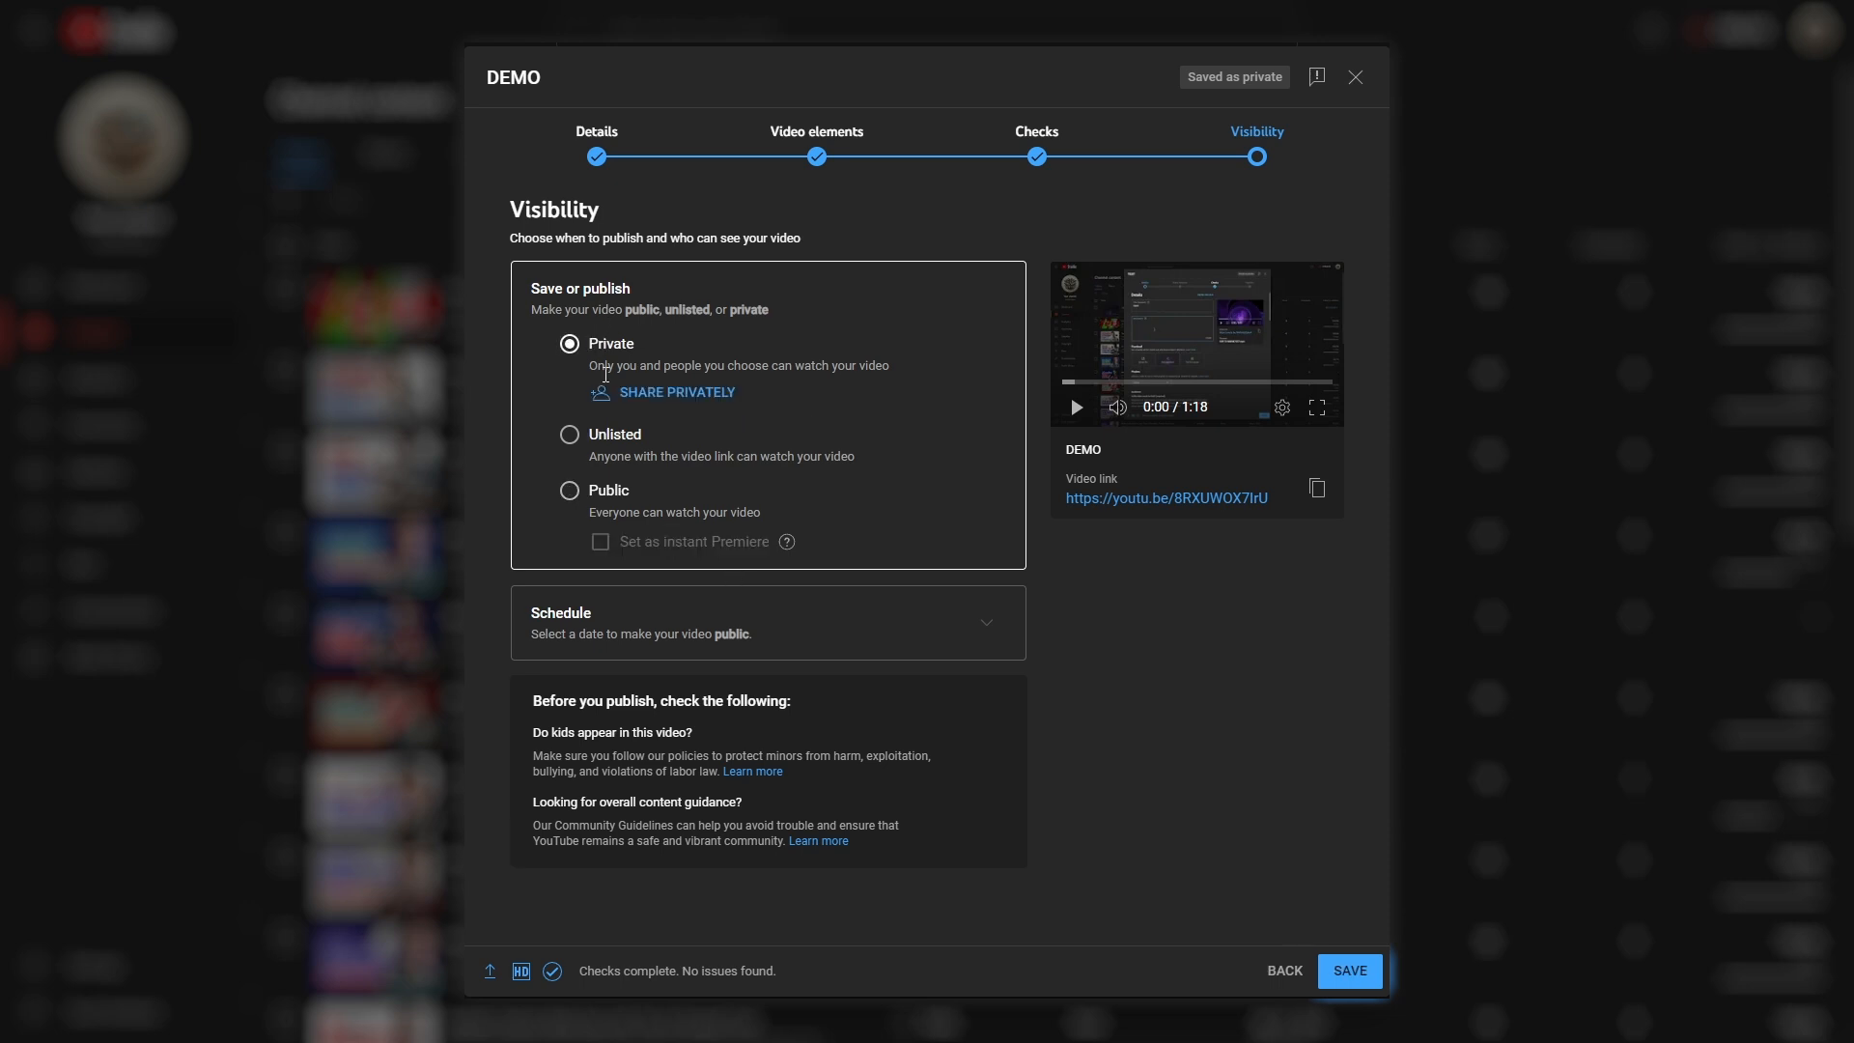
{"action": "left_click", "coordinate": [628, 448]}
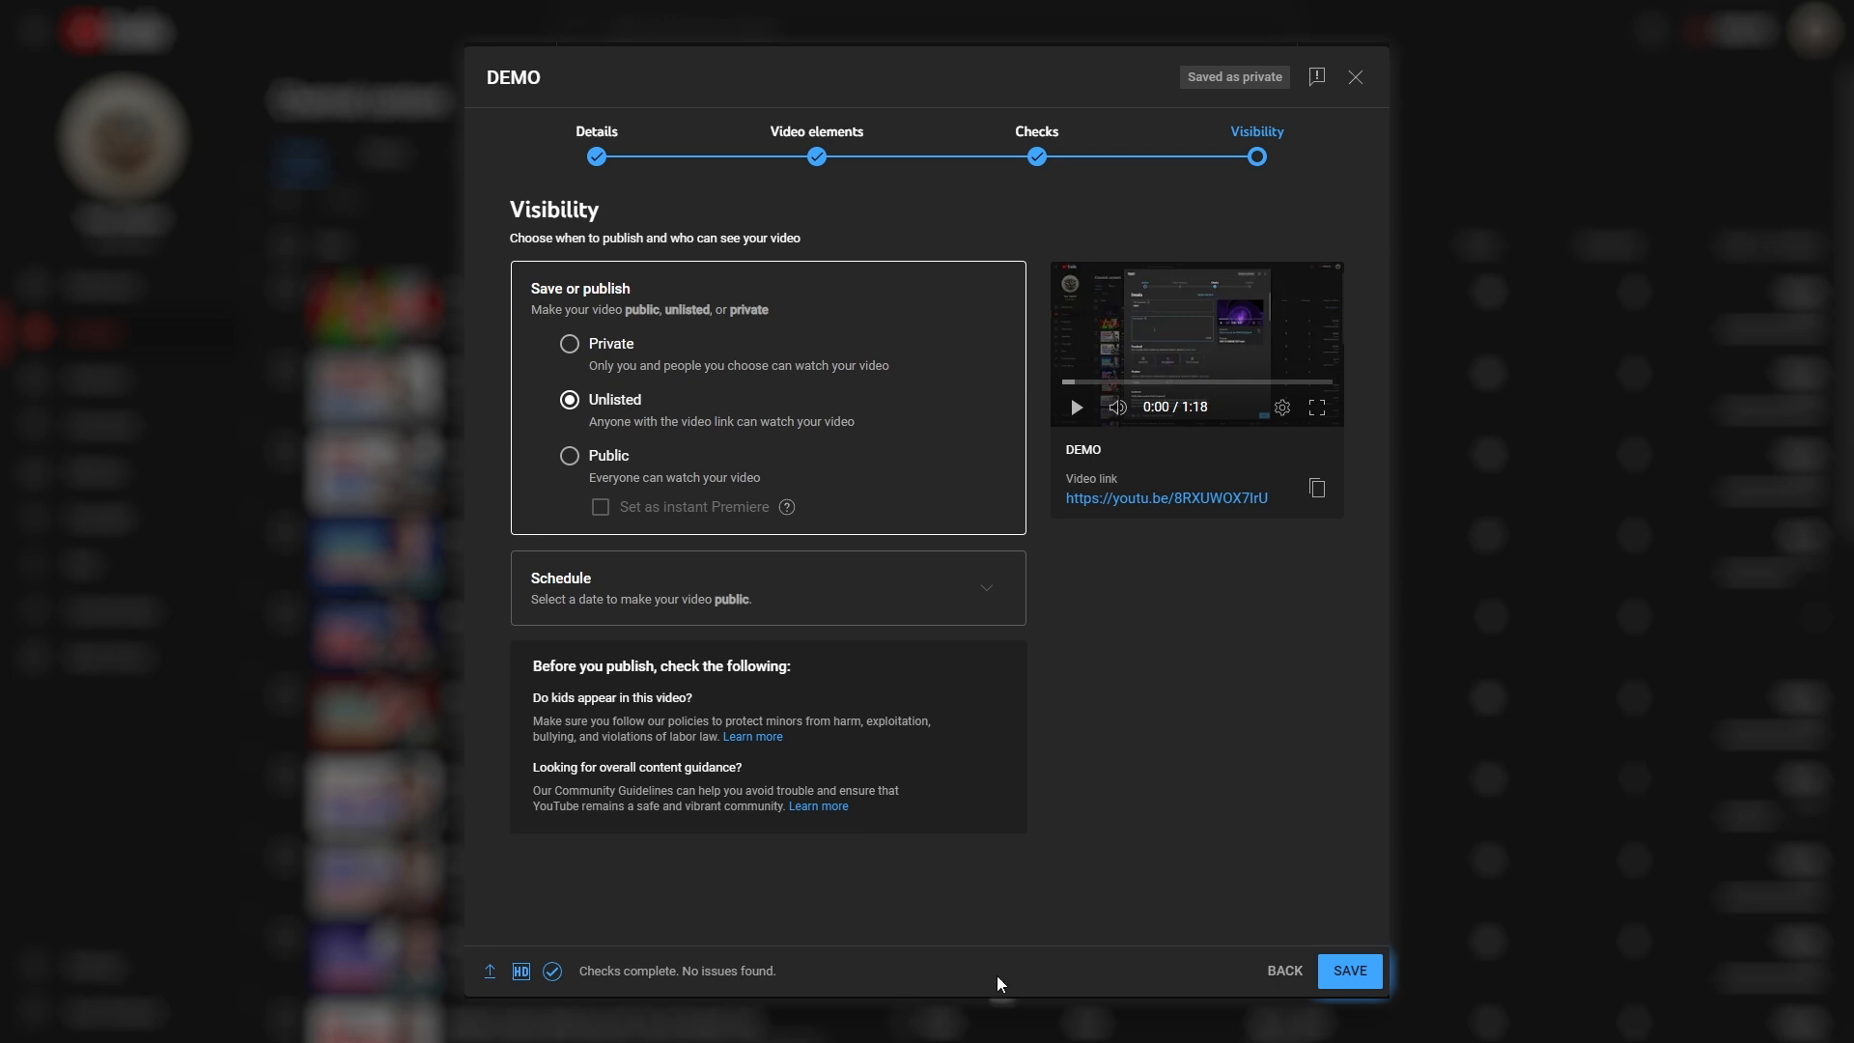
{"action": "left_click", "coordinate": [603, 468]}
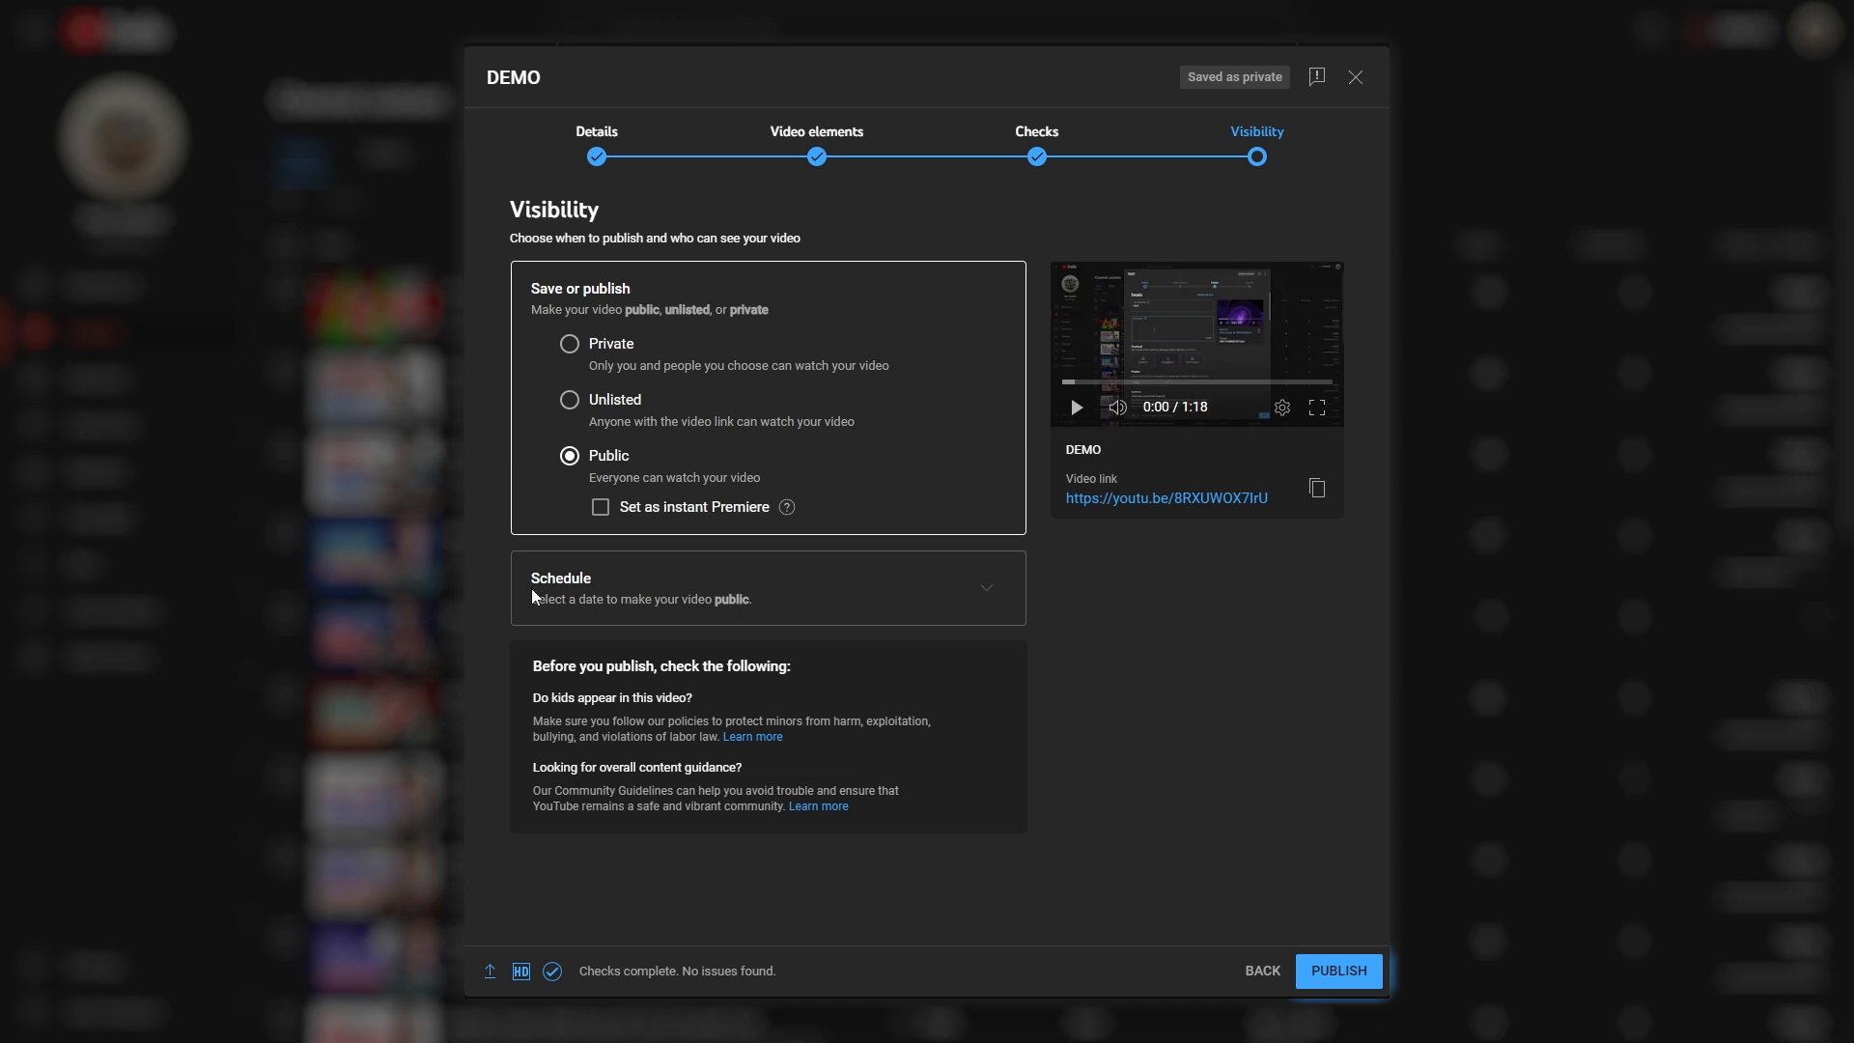
Switch the DEMO video to scheduled public release and set it as a Premiere
{"action": "left_click", "coordinate": [993, 591]}
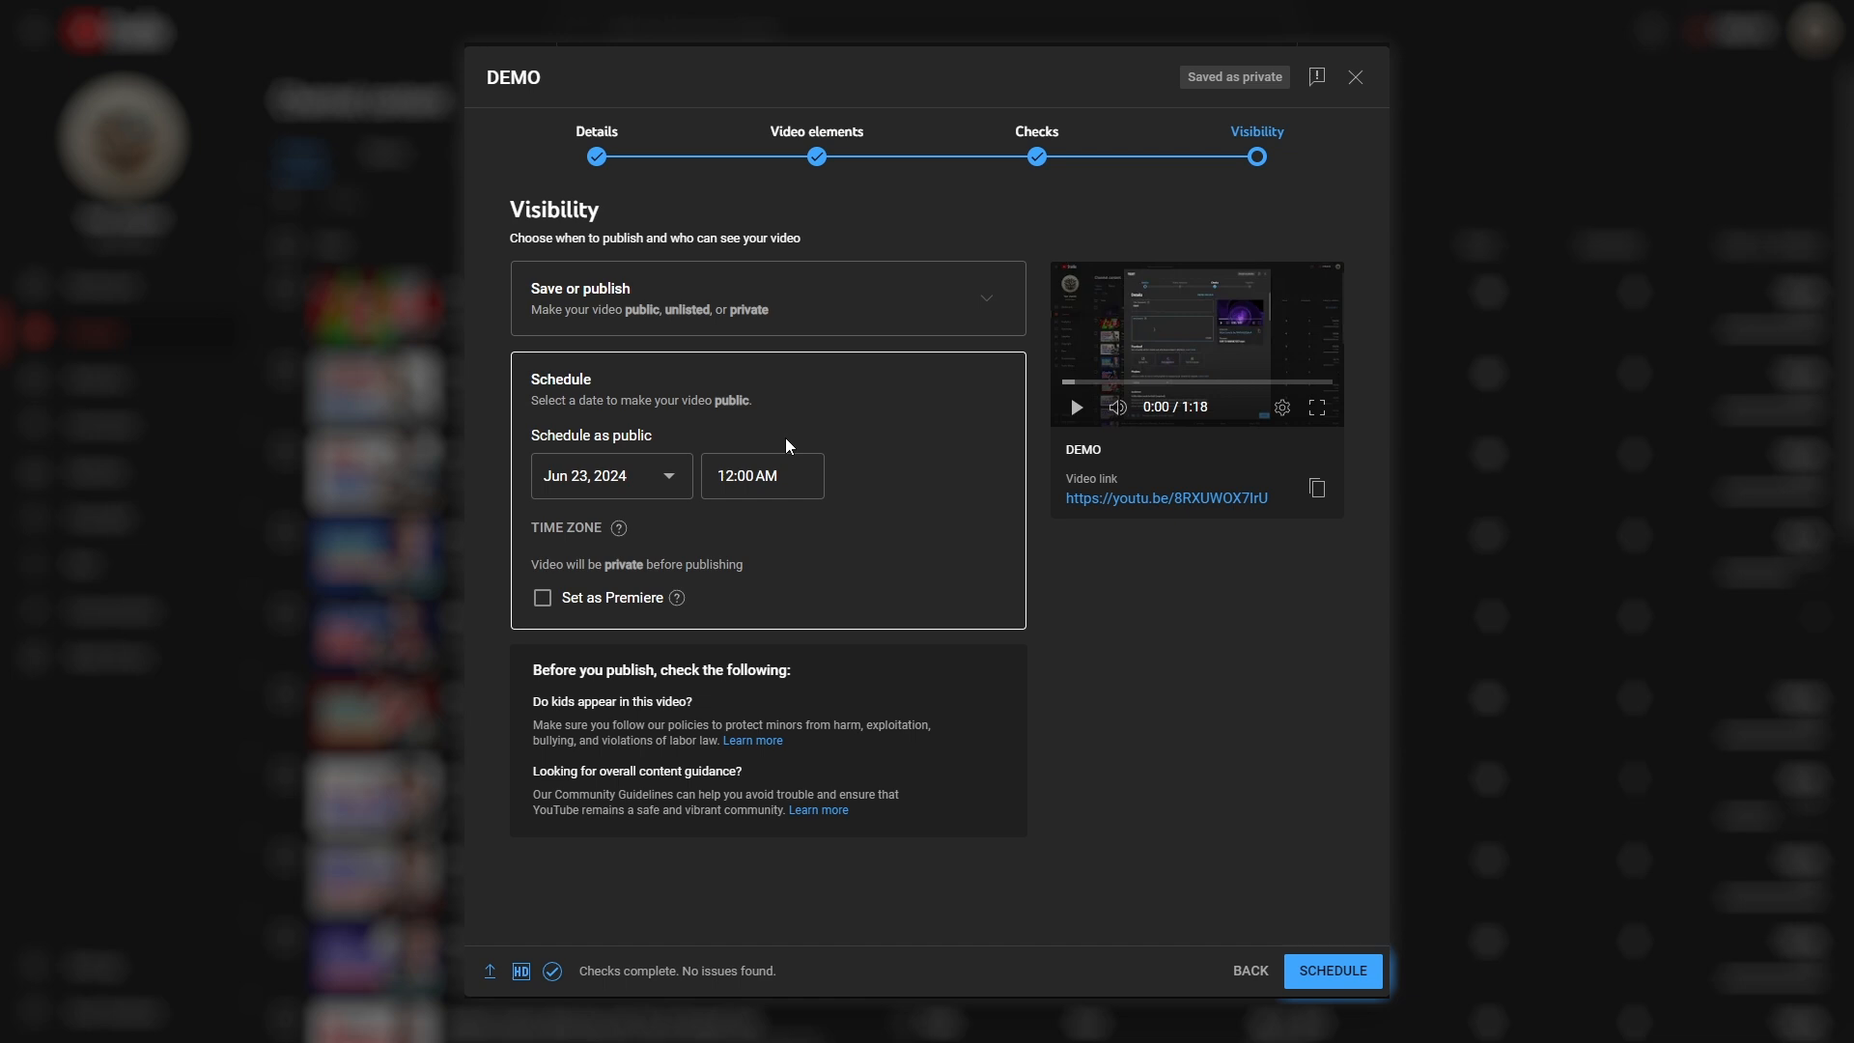
{"action": "left_click", "coordinate": [604, 600]}
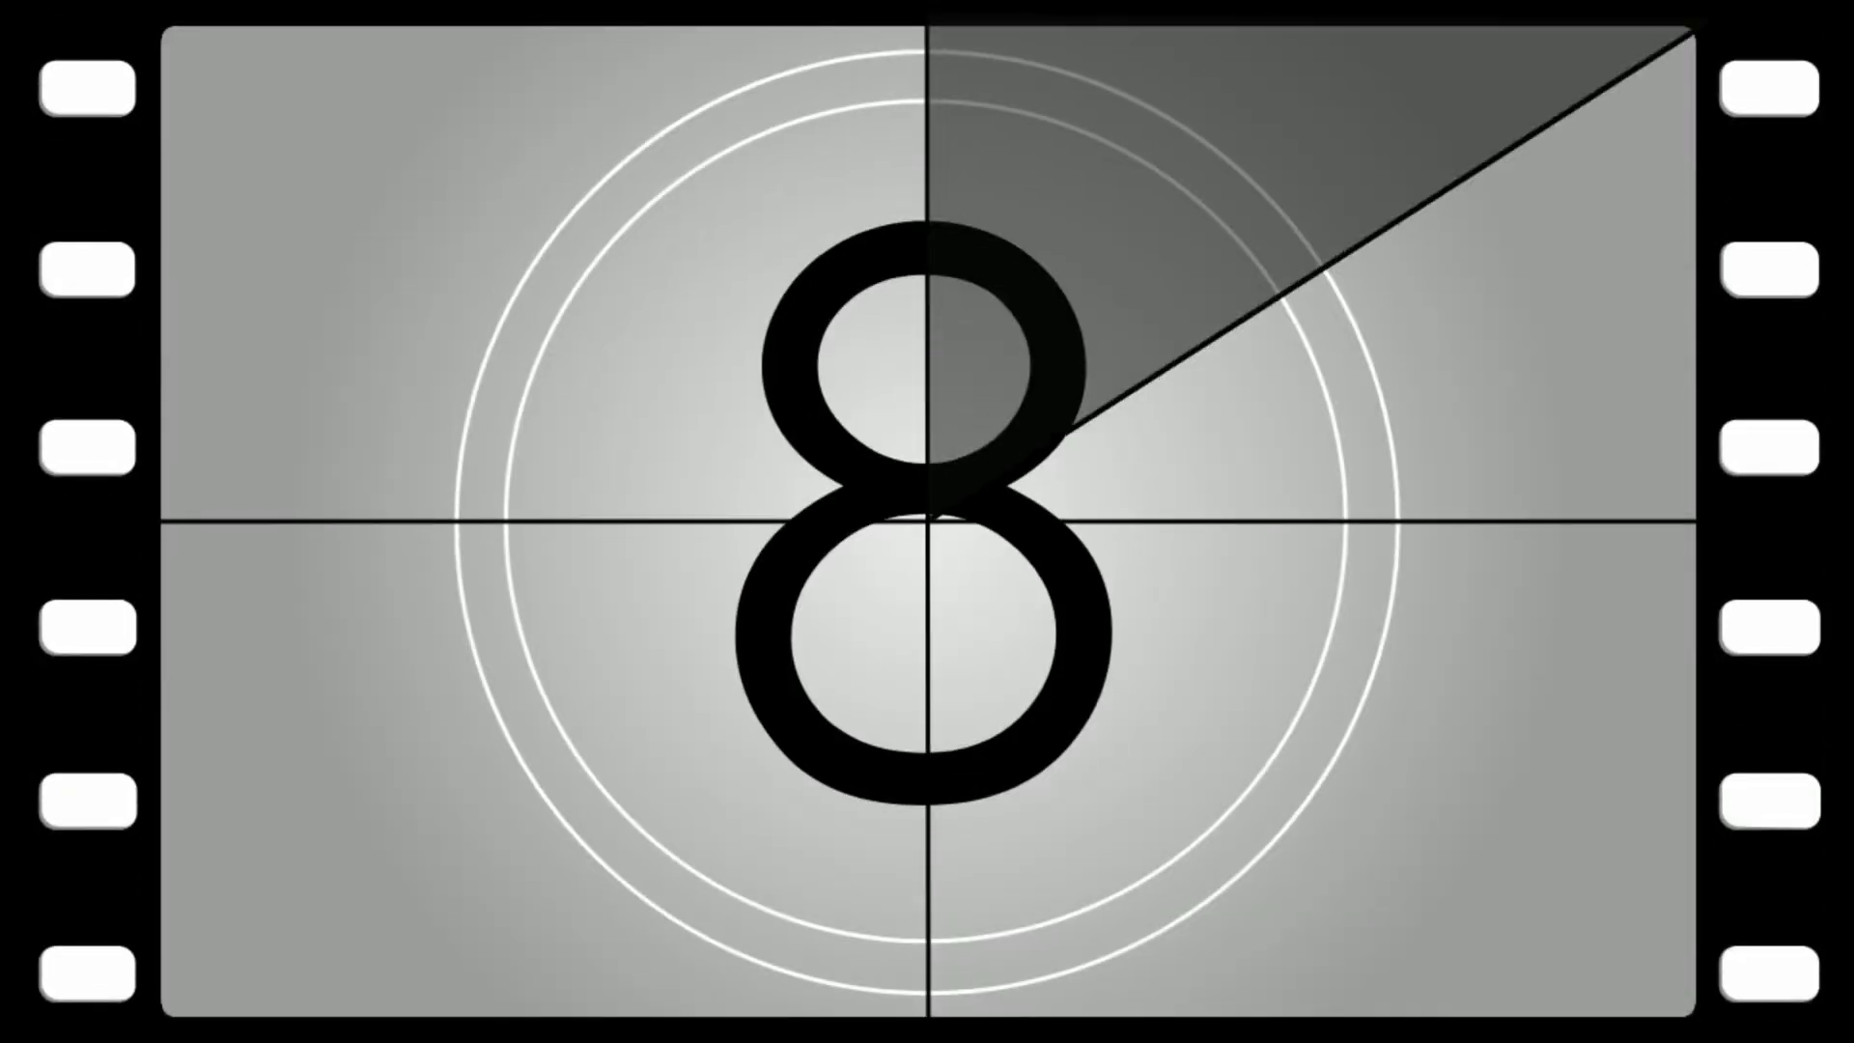